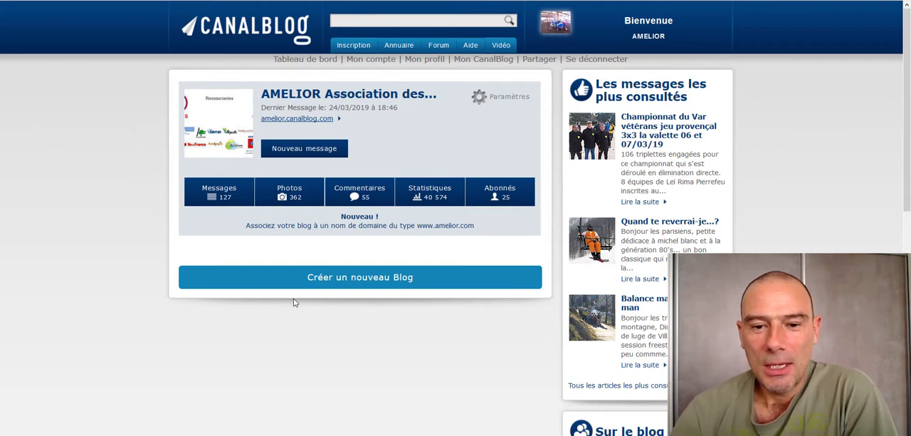
- Open the blog's photo and document management and look through the list of photo albums
{"action": "left_click", "coordinate": [290, 197]}
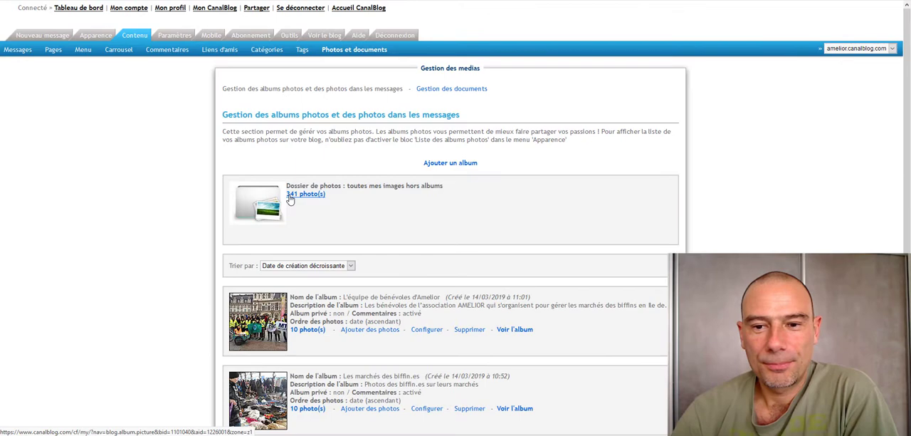
{"action": "scroll", "coordinate": [800, 200], "scroll_direction": "down", "scroll_amount": 2}
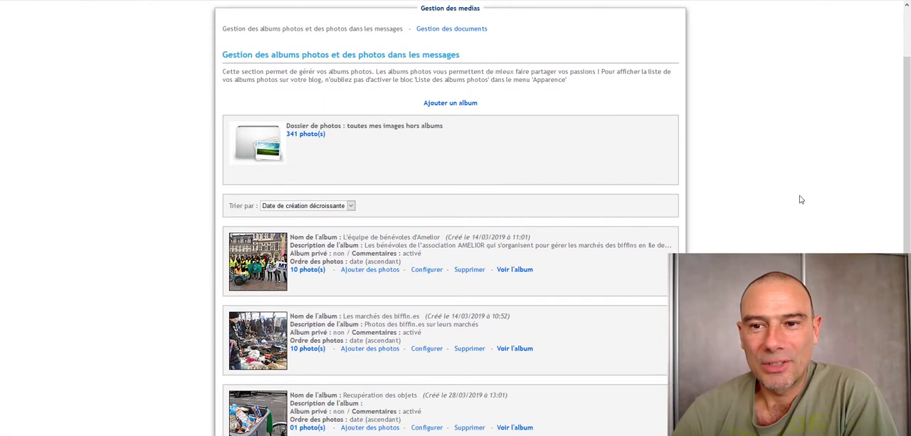
{"action": "scroll", "coordinate": [800, 199], "scroll_direction": "up", "scroll_amount": 2}
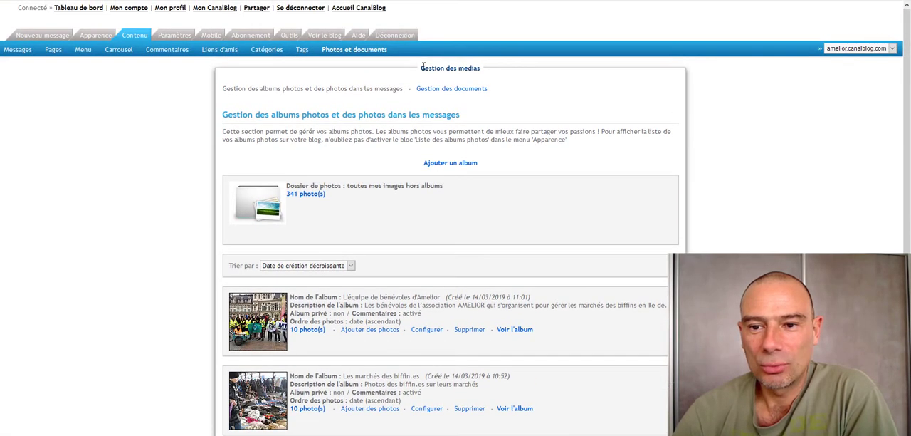
{"action": "left_click_drag", "start_coordinate": [423, 66], "coordinate": [479, 67]}
{"action": "left_click", "coordinate": [841, 107]}
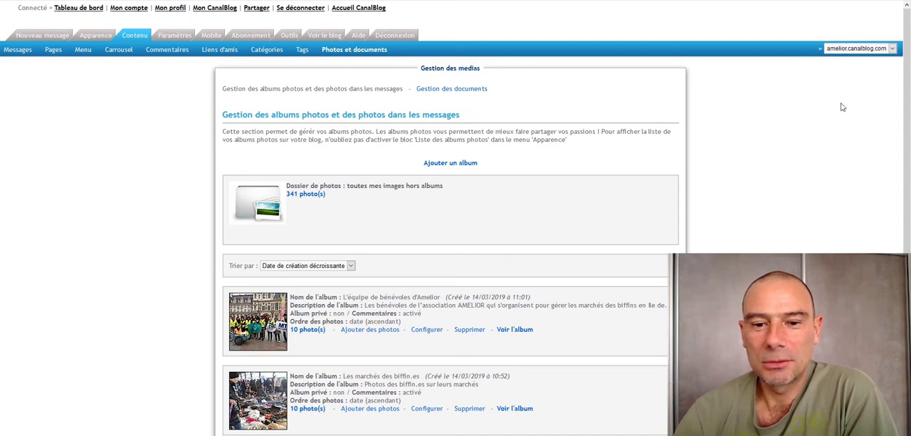
{"action": "scroll", "coordinate": [837, 112], "scroll_direction": "down", "scroll_amount": 2}
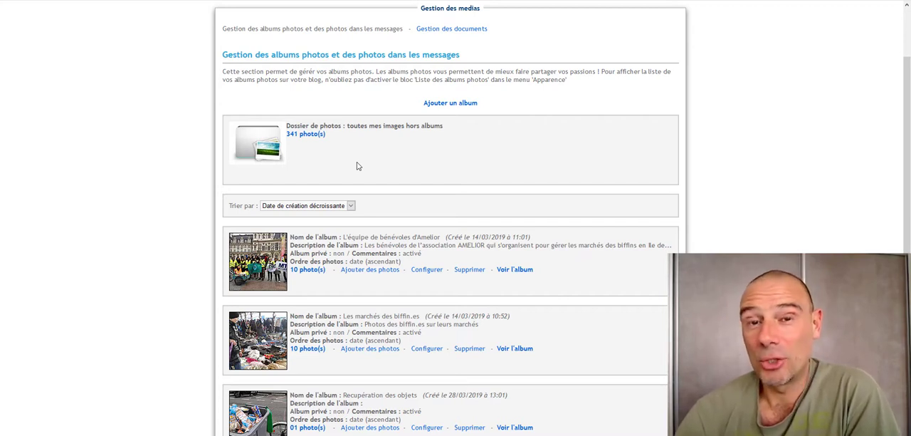
{"action": "scroll", "coordinate": [425, 158], "scroll_direction": "down", "scroll_amount": 1}
{"action": "scroll", "coordinate": [425, 158], "scroll_direction": "down", "scroll_amount": 2}
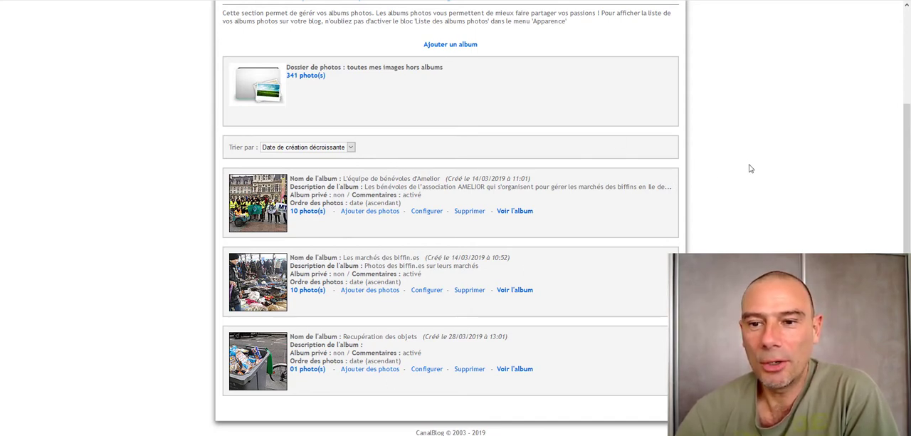
{"action": "scroll", "coordinate": [750, 169], "scroll_direction": "up", "scroll_amount": 3}
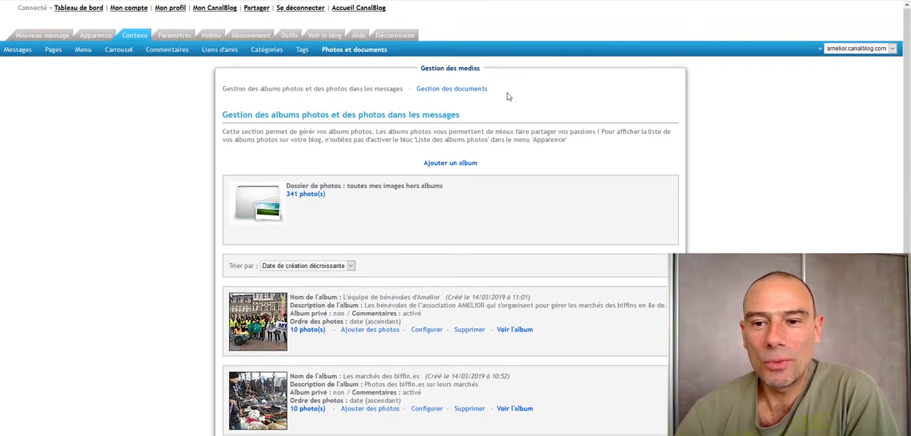
- Show the document management section and look through the files attached to the blog's messages
{"action": "left_click", "coordinate": [460, 90]}
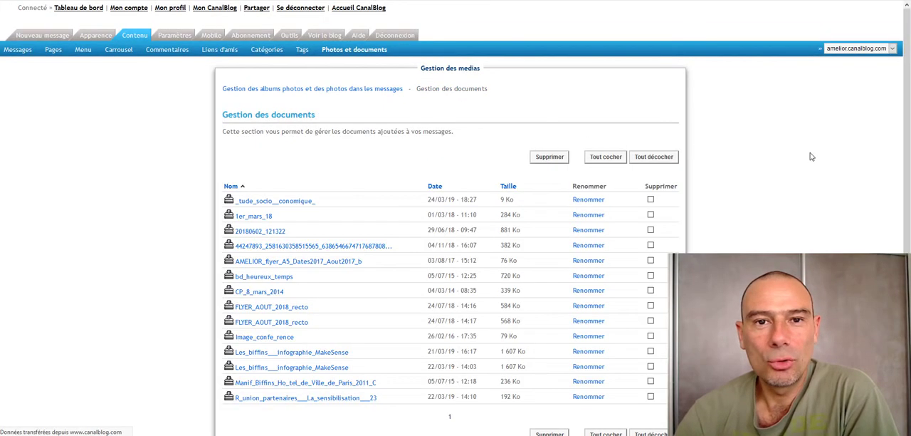
{"action": "scroll", "coordinate": [817, 161], "scroll_direction": "down", "scroll_amount": 1}
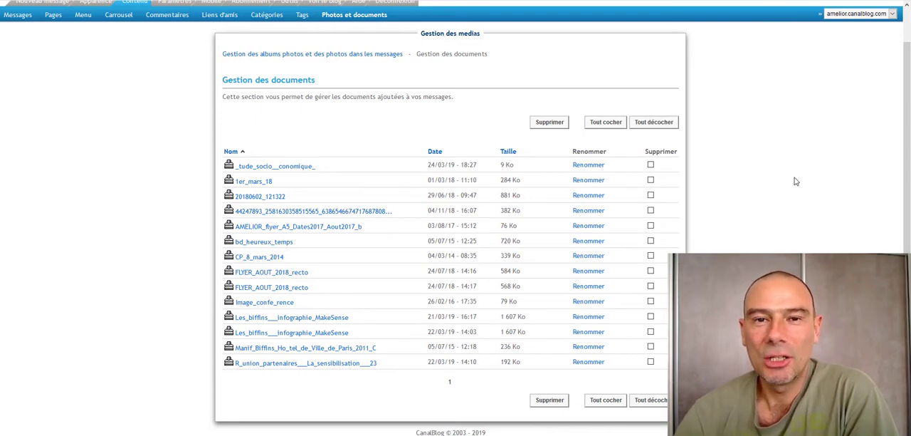
{"action": "scroll", "coordinate": [796, 181], "scroll_direction": "up", "scroll_amount": 1}
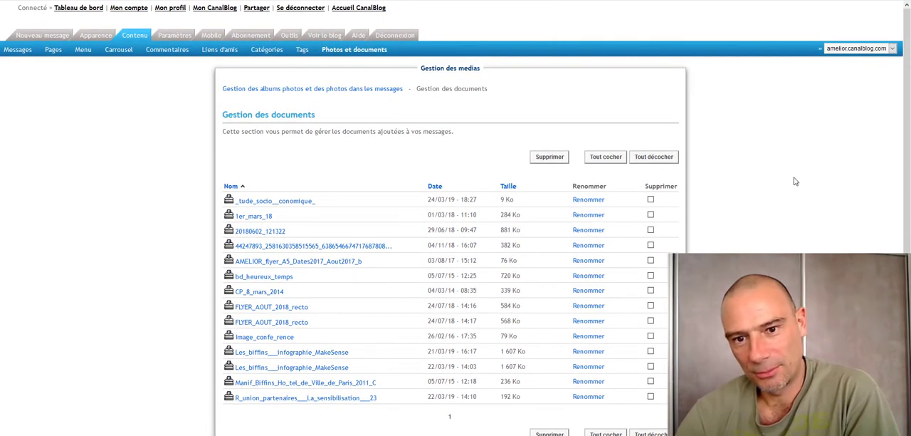
- Return to the photo album management and open the folder of all images outside albums
{"action": "left_click", "coordinate": [336, 89]}
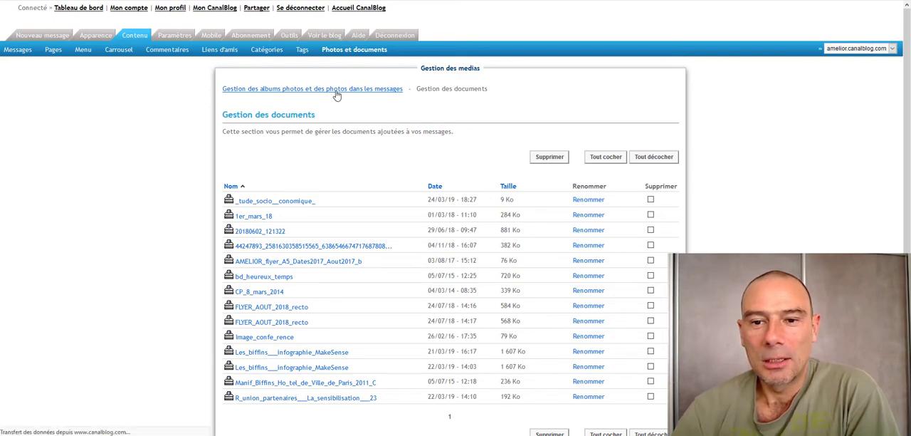
{"action": "scroll", "coordinate": [687, 199], "scroll_direction": "down", "scroll_amount": 2}
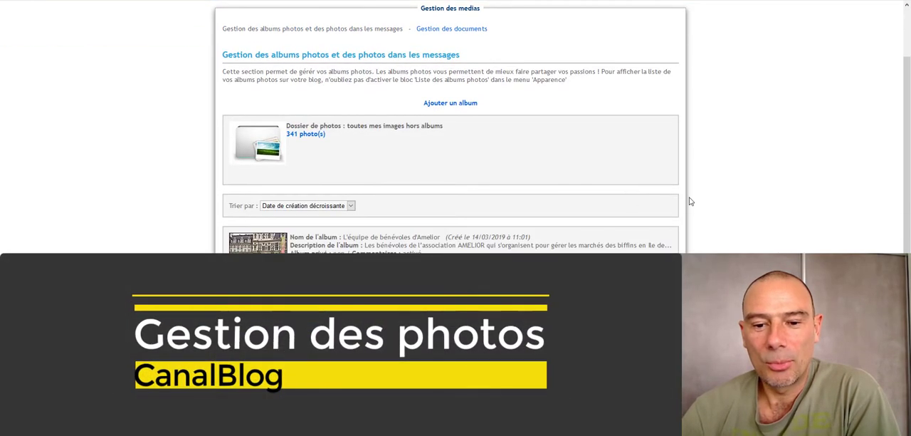
{"action": "left_click", "coordinate": [307, 136]}
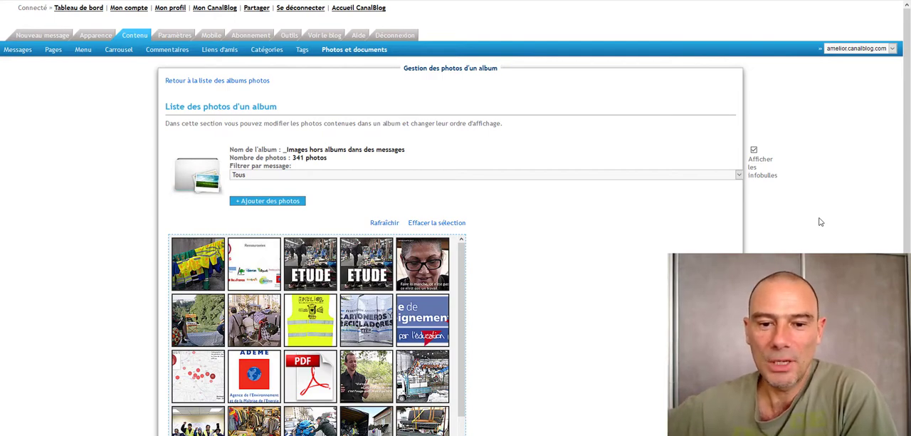
- Filter the photos by the message "Étude socio géographique sur les récupérateurs vendeurs de Paris et de la proche couronne", and reset the filter to Tous
{"action": "left_click", "coordinate": [738, 175]}
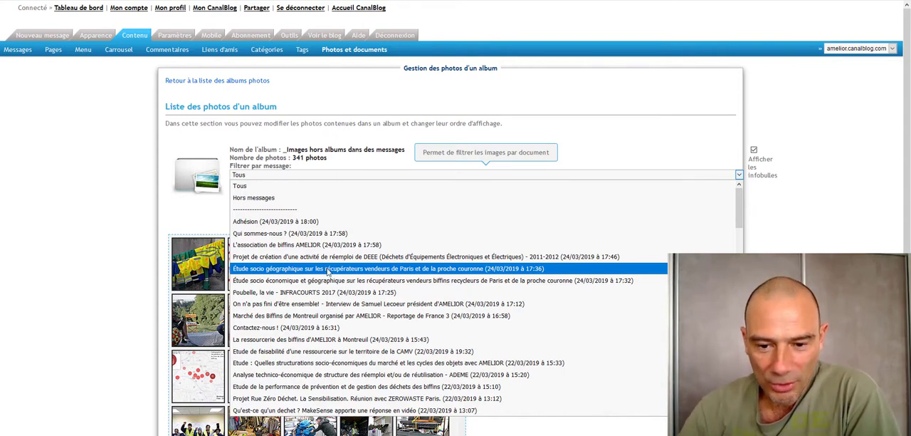
{"action": "left_click", "coordinate": [328, 269]}
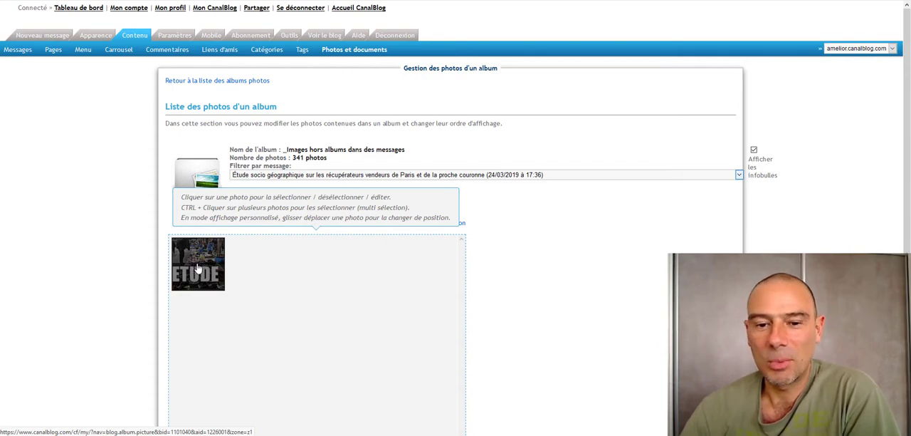
{"action": "left_click", "coordinate": [584, 174]}
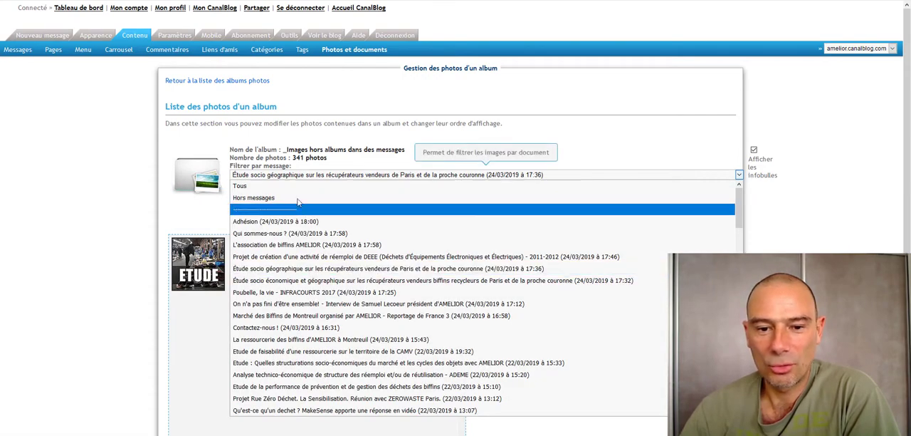
{"action": "left_click", "coordinate": [437, 186]}
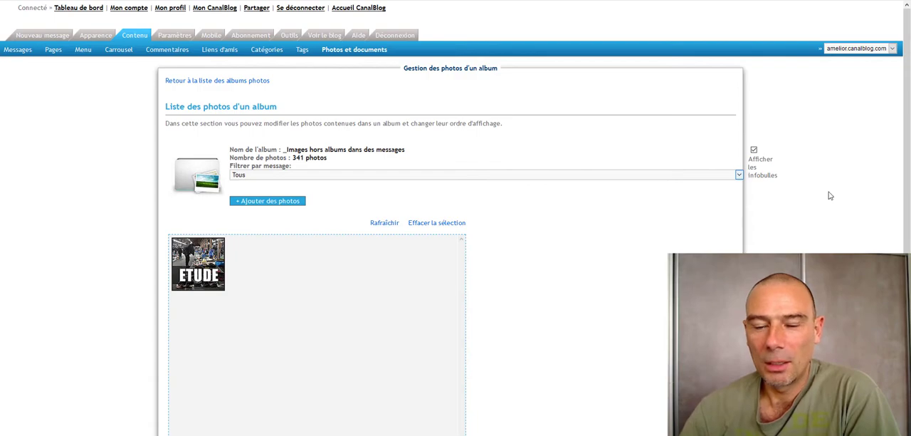
- Start adding photos to the folder and queue the file 20170508_073828.jpg for upload
{"action": "scroll", "coordinate": [830, 195], "scroll_direction": "down", "scroll_amount": 2}
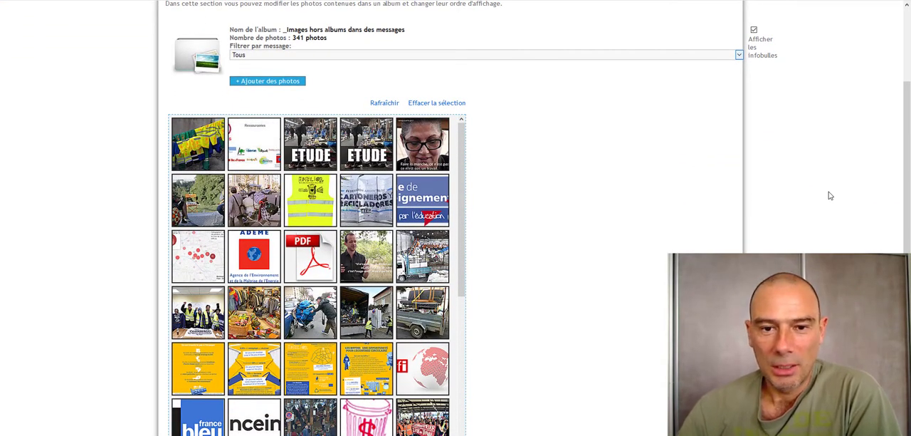
{"action": "left_click", "coordinate": [257, 82]}
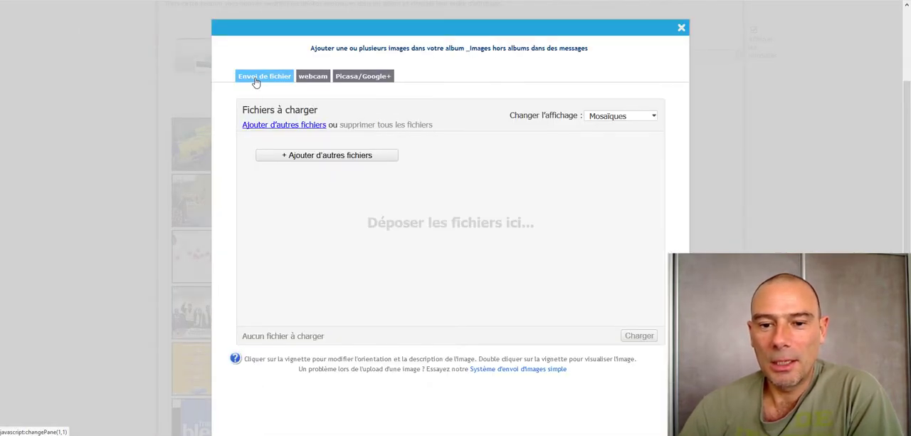
{"action": "left_click", "coordinate": [309, 156]}
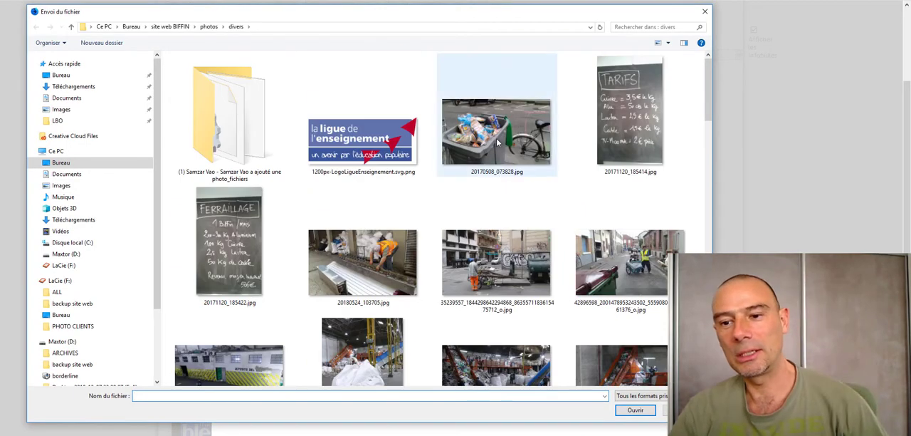
{"action": "left_click", "coordinate": [459, 166]}
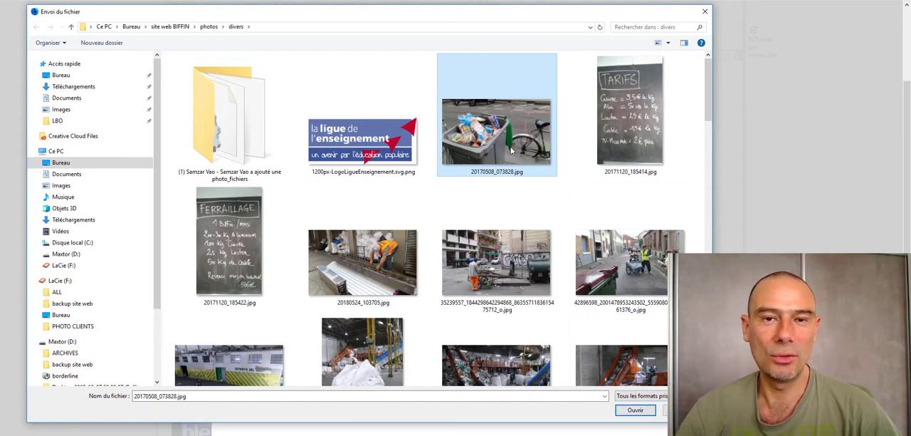
{"action": "left_click", "coordinate": [627, 410]}
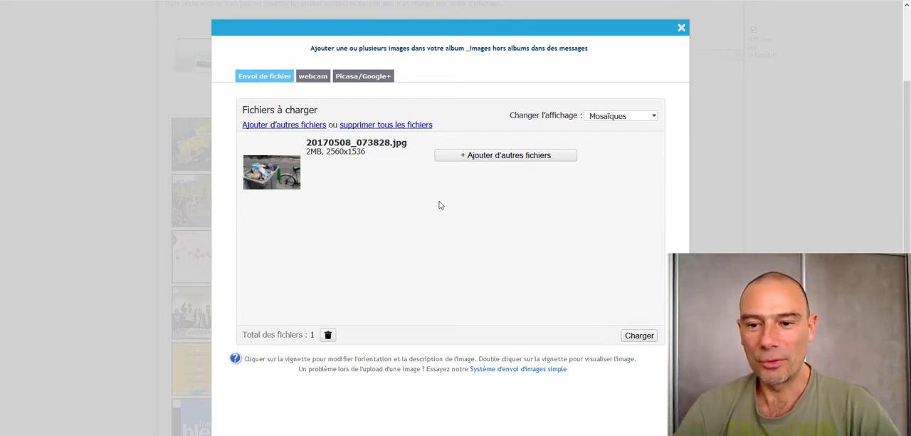
- Queue 20170508_073828.jpg, 20171120_185414.jpg and the two street photos starting 35239557 and 42896598 together, and close the upload window without loading them
{"action": "left_click", "coordinate": [480, 159]}
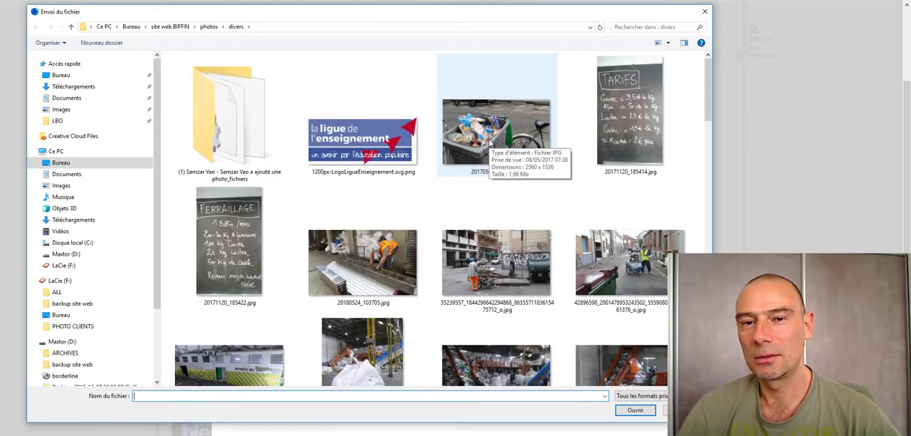
{"action": "left_click", "coordinate": [489, 143]}
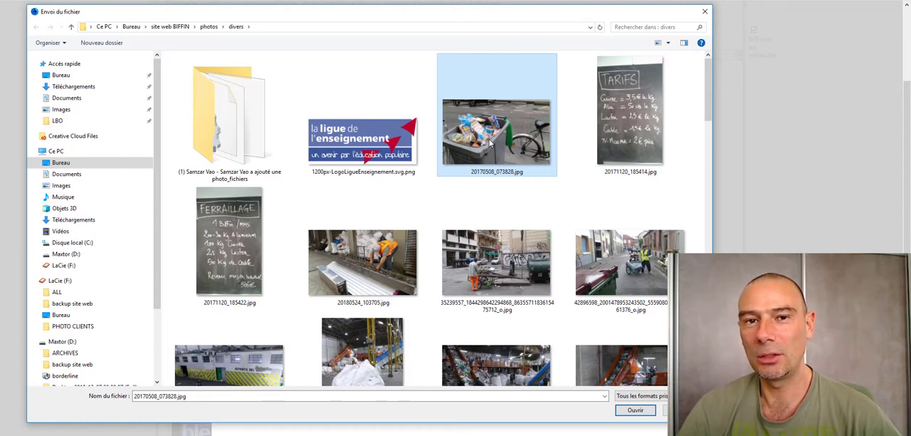
{"action": "left_click", "coordinate": [646, 135], "text": "ctrl"}
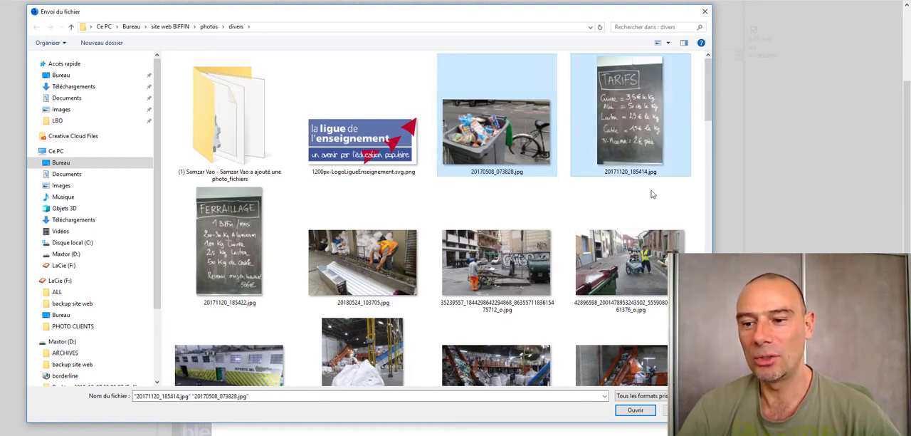
{"action": "left_click", "coordinate": [654, 260], "text": "ctrl"}
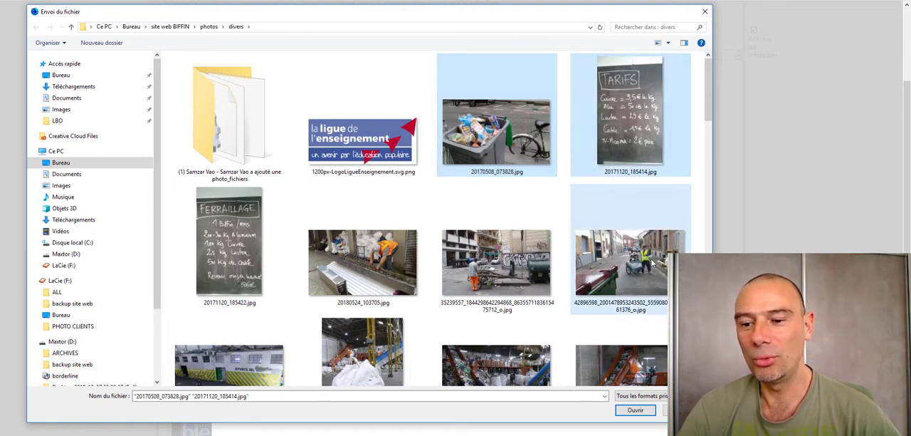
{"action": "left_click", "coordinate": [528, 271], "text": "ctrl"}
{"action": "left_click", "coordinate": [370, 272], "text": "ctrl"}
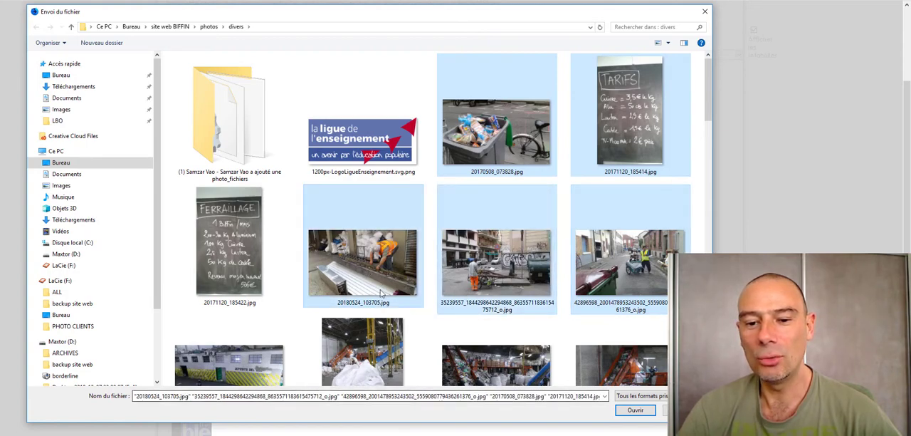
{"action": "left_click", "coordinate": [385, 264], "text": "ctrl"}
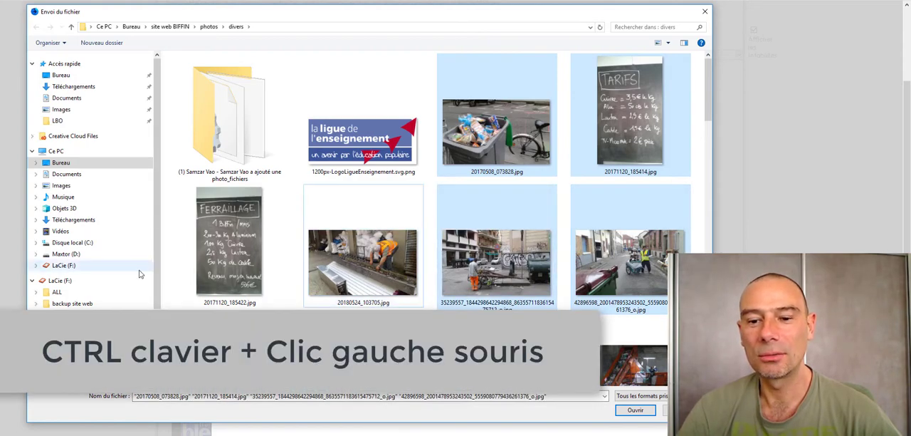
{"action": "left_click", "coordinate": [359, 280], "text": "ctrl"}
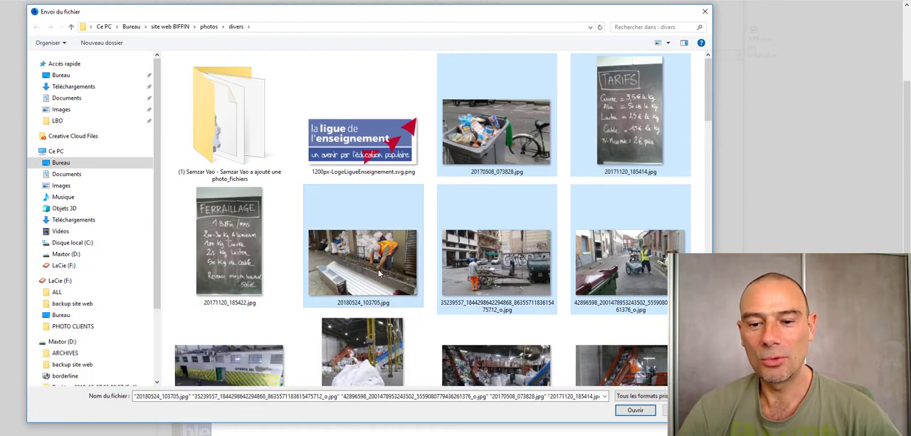
{"action": "left_click", "coordinate": [379, 272], "text": "ctrl"}
{"action": "left_click", "coordinate": [635, 410]}
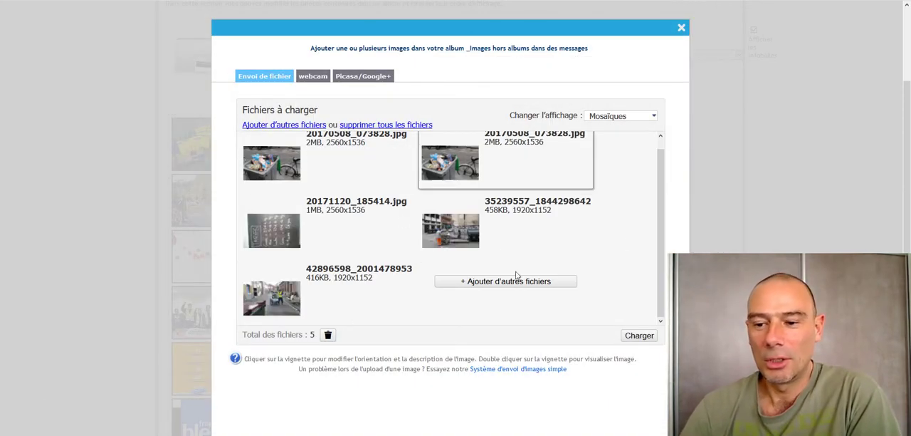
{"action": "scroll", "coordinate": [659, 241], "scroll_direction": "up", "scroll_amount": 1}
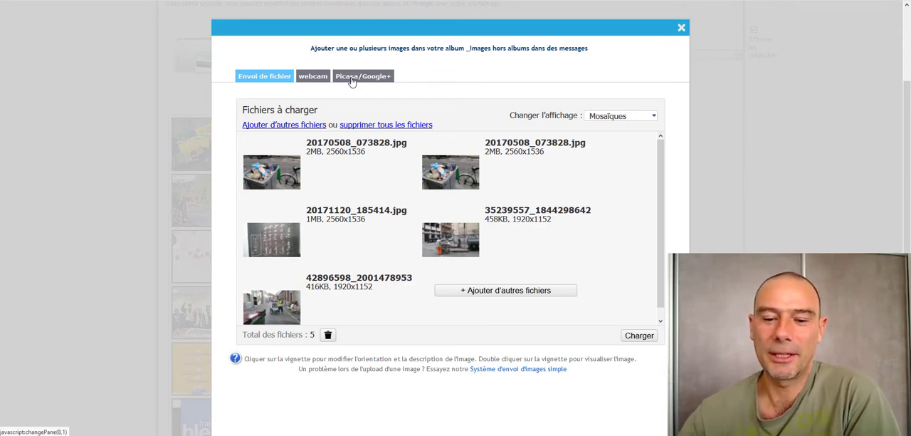
{"action": "left_click", "coordinate": [681, 28]}
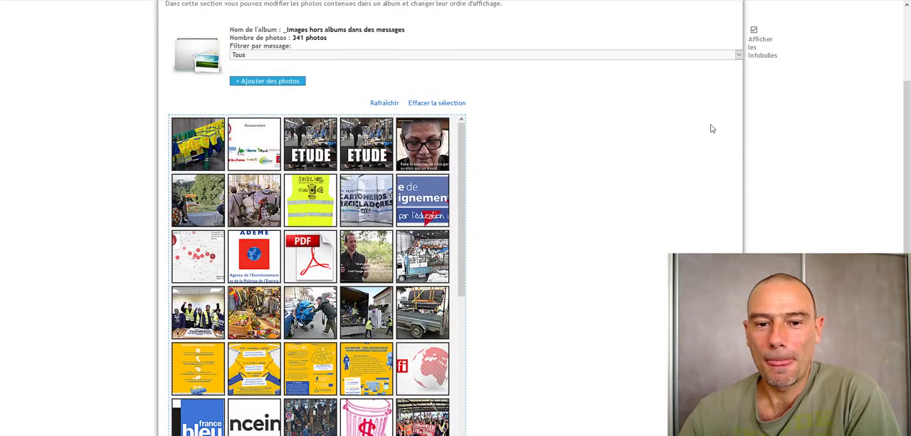
- Select the photo of the drying yellow vests and open its title, date, description and tags for editing
{"action": "left_click", "coordinate": [198, 146]}
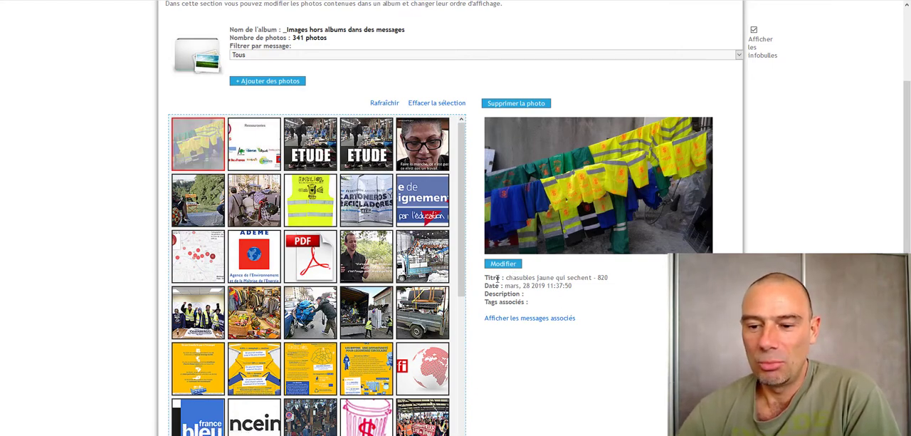
{"action": "left_click_drag", "start_coordinate": [496, 277], "coordinate": [610, 291]}
{"action": "left_click", "coordinate": [552, 286]}
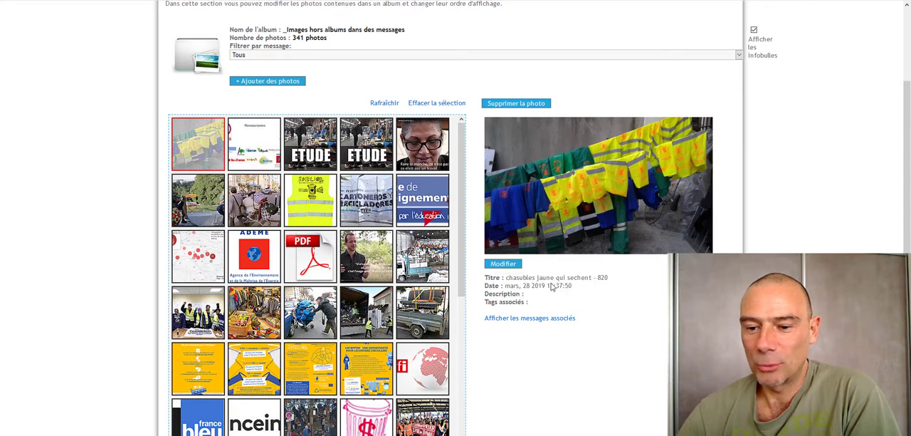
{"action": "left_click", "coordinate": [505, 265]}
{"action": "scroll", "coordinate": [455, 218], "scroll_direction": "down", "scroll_amount": 2}
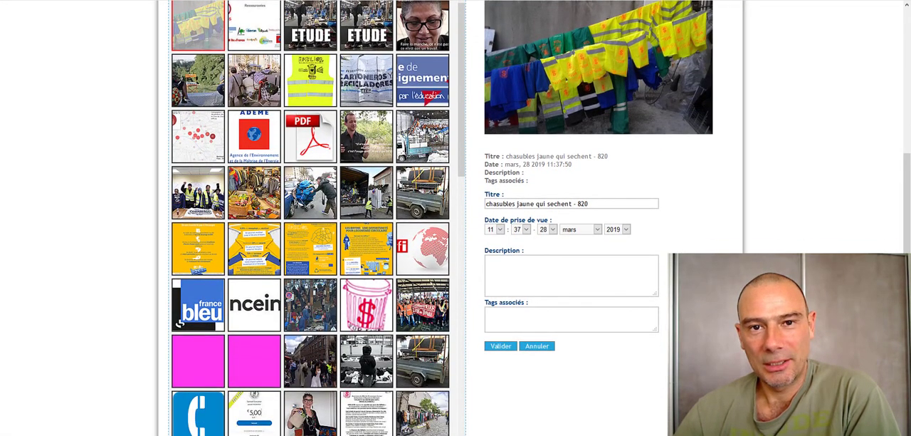
- Highlight the title text of the drying yellow vests photo in its edit form
{"action": "left_click_drag", "start_coordinate": [612, 205], "coordinate": [256, 219]}
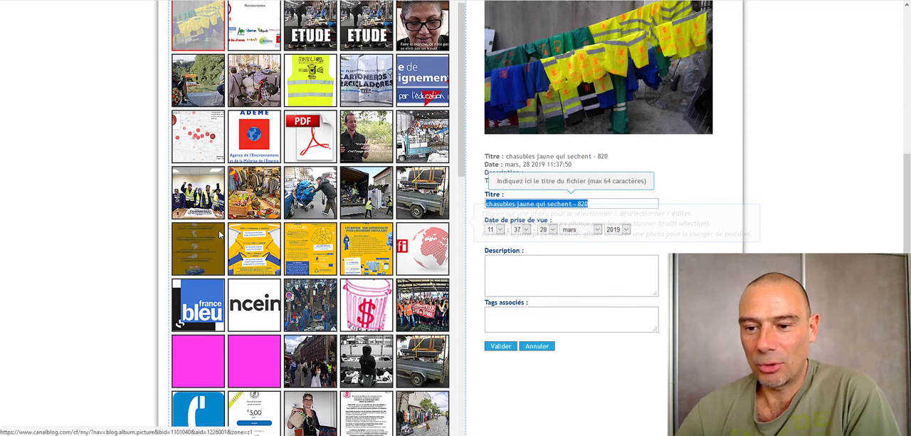
{"action": "left_click", "coordinate": [832, 170]}
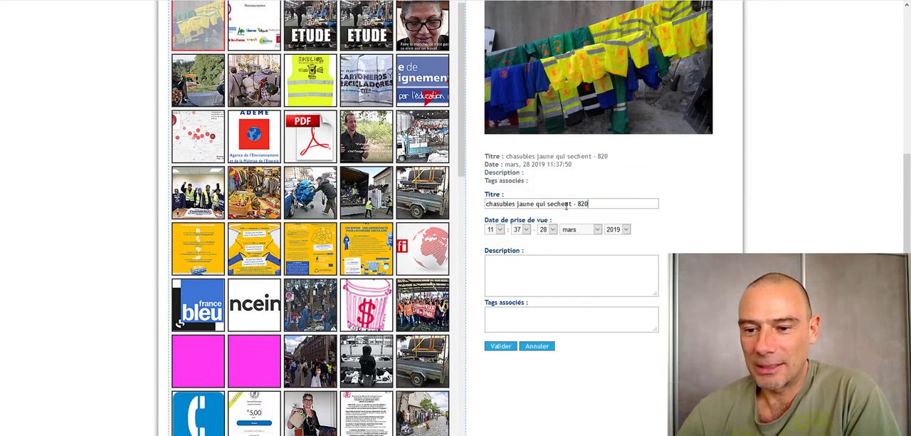
{"action": "left_click_drag", "start_coordinate": [590, 205], "coordinate": [487, 206]}
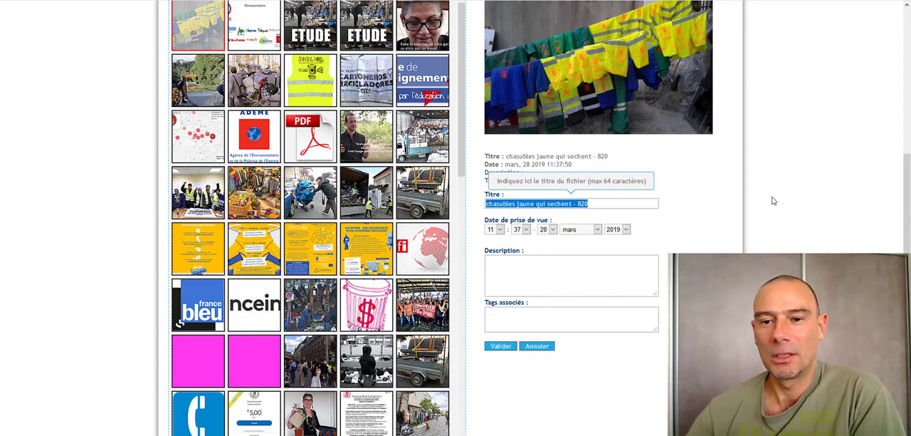
- Select the photo of the single yellow vest, switch to the photo of the man in the white cap, and highlight its title
{"action": "left_click", "coordinate": [291, 89]}
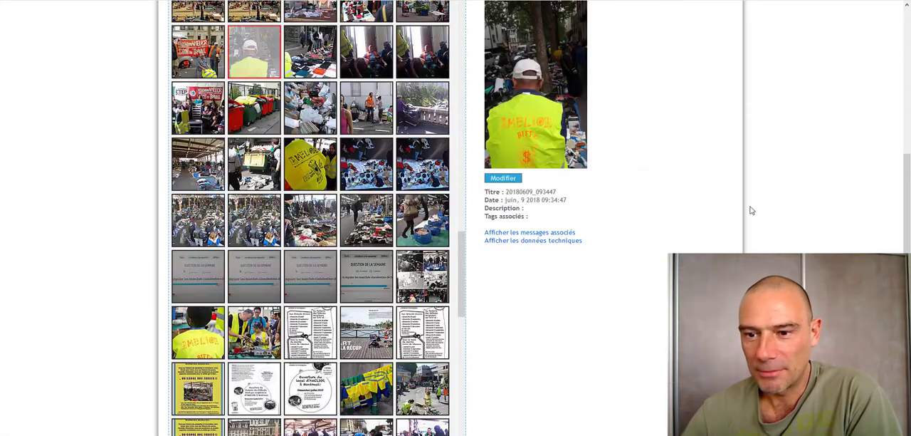
{"action": "scroll", "coordinate": [751, 211], "scroll_direction": "up", "scroll_amount": 3}
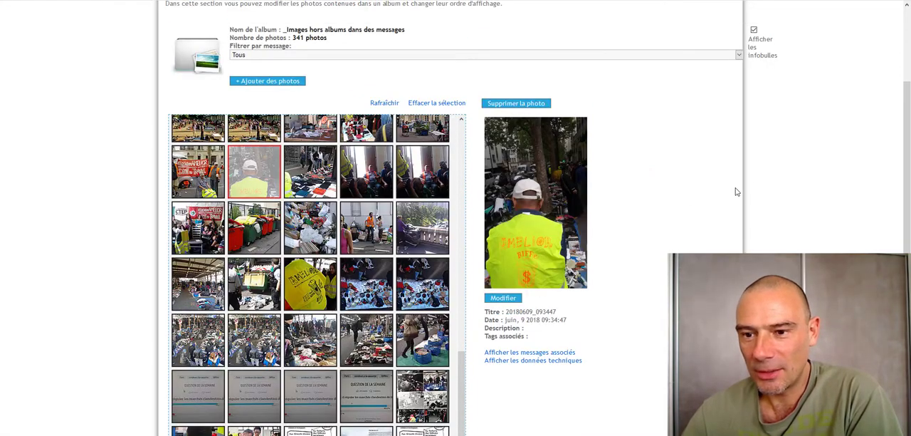
{"action": "left_click_drag", "start_coordinate": [505, 311], "coordinate": [557, 312]}
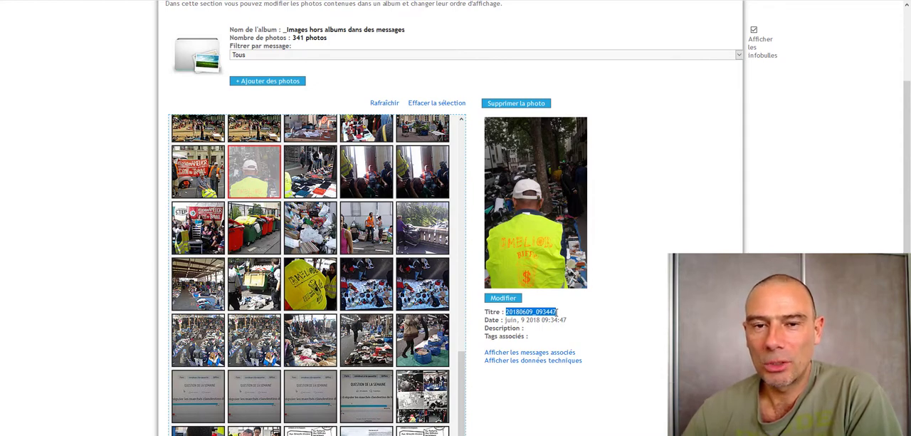
- Display the photo of the man in the white cap on its own and show the general details of its image information
{"action": "right_click", "coordinate": [536, 196]}
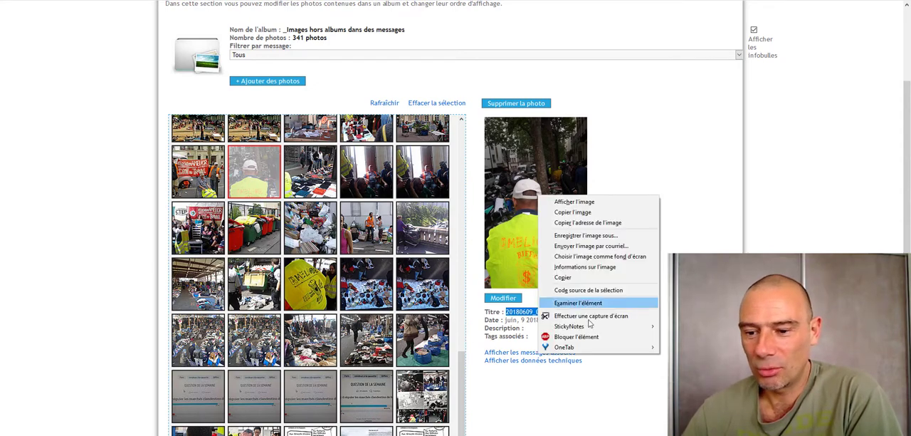
{"action": "left_click", "coordinate": [574, 202]}
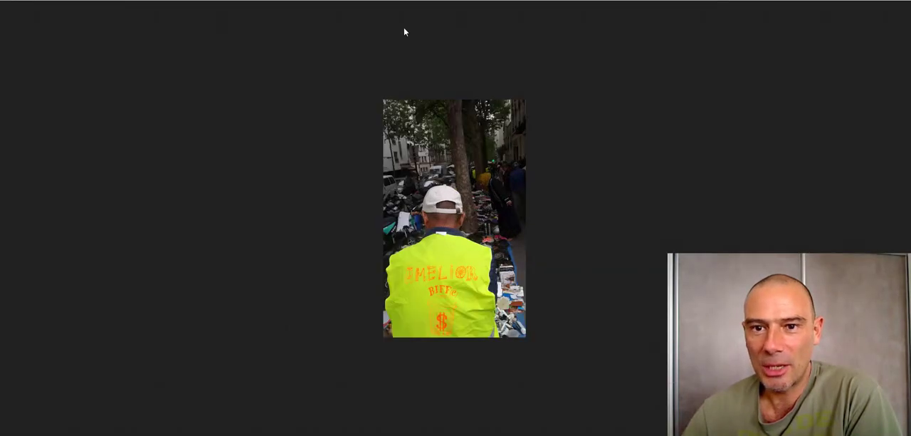
{"action": "right_click", "coordinate": [450, 169]}
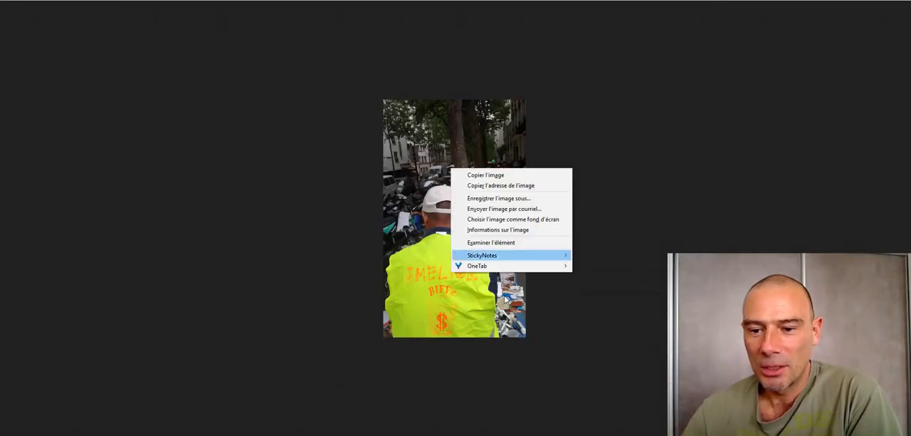
{"action": "left_click", "coordinate": [496, 229]}
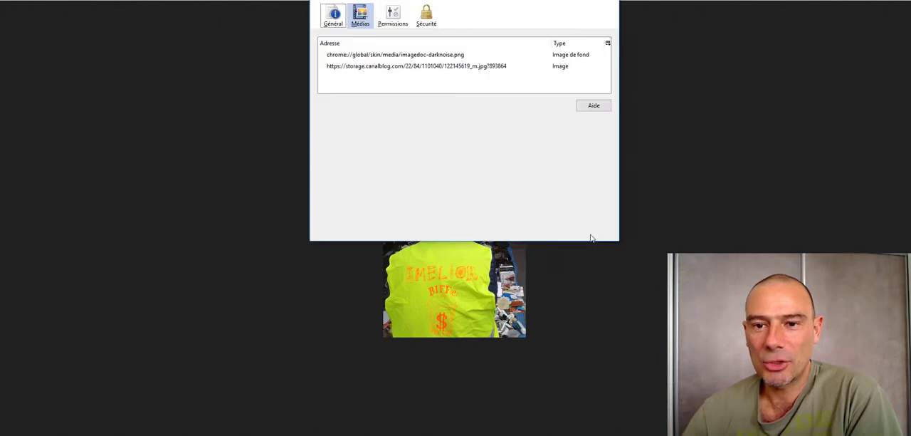
{"action": "left_click_drag", "start_coordinate": [521, 1], "coordinate": [490, 83]}
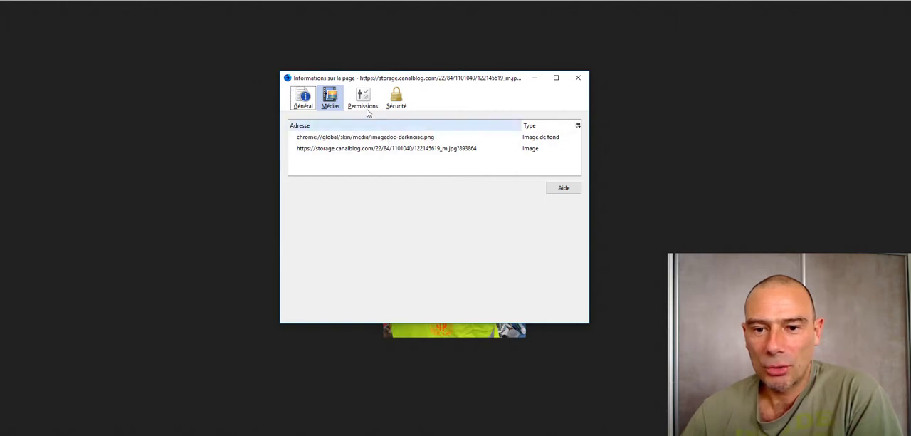
{"action": "left_click", "coordinate": [304, 103]}
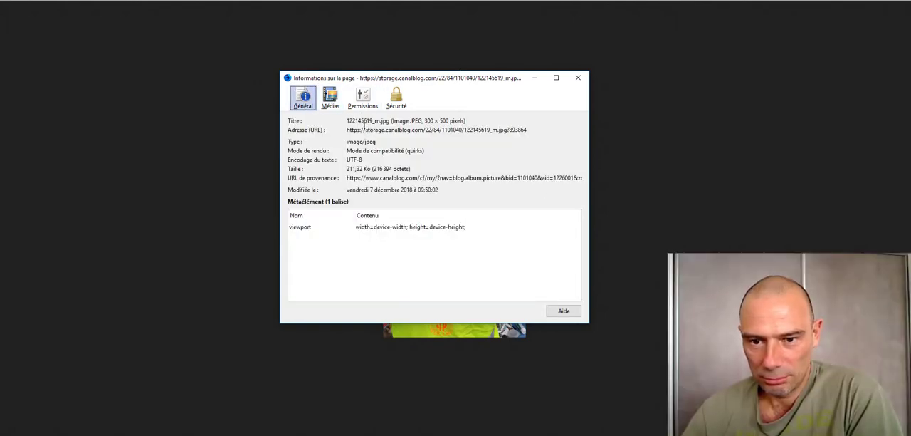
- Examine the file name in the image information, close the window and return to the album's photo list
{"action": "mouse_move", "coordinate": [382, 121]}
{"action": "left_mouse_down"}
{"action": "mouse_move", "coordinate": [347, 121]}
{"action": "mouse_move", "coordinate": [391, 121]}
{"action": "left_mouse_up"}
{"action": "left_click", "coordinate": [349, 122]}
{"action": "left_click", "coordinate": [391, 121]}
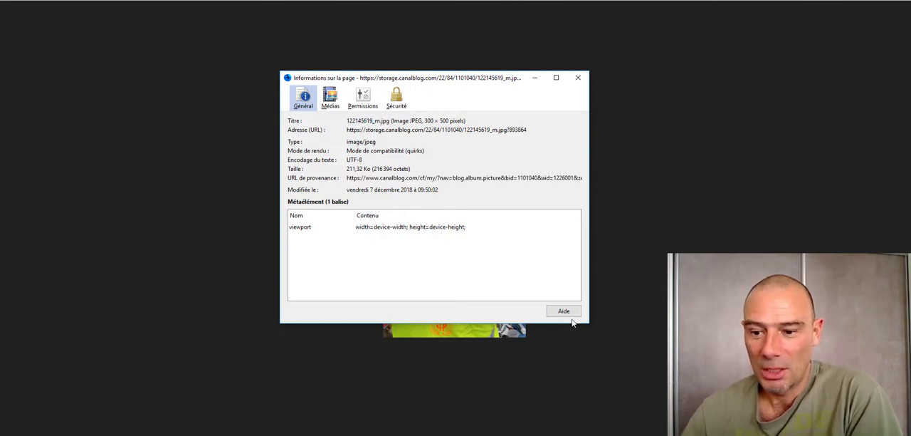
{"action": "left_click", "coordinate": [578, 78]}
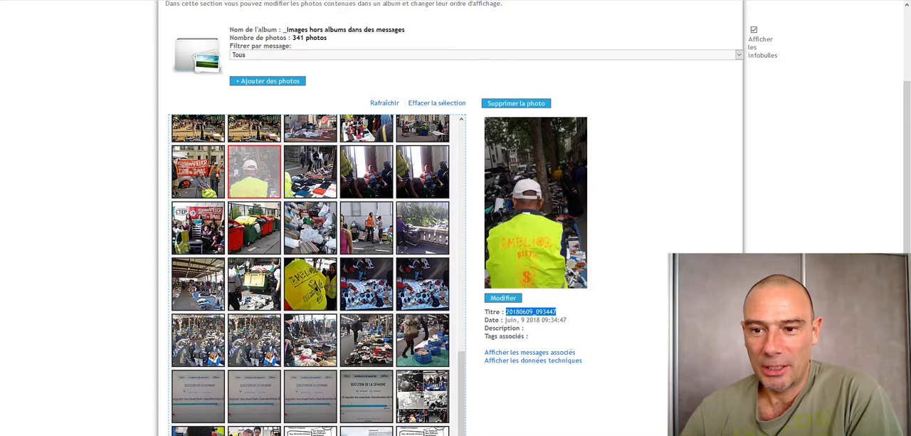
{"action": "left_click", "coordinate": [711, 169]}
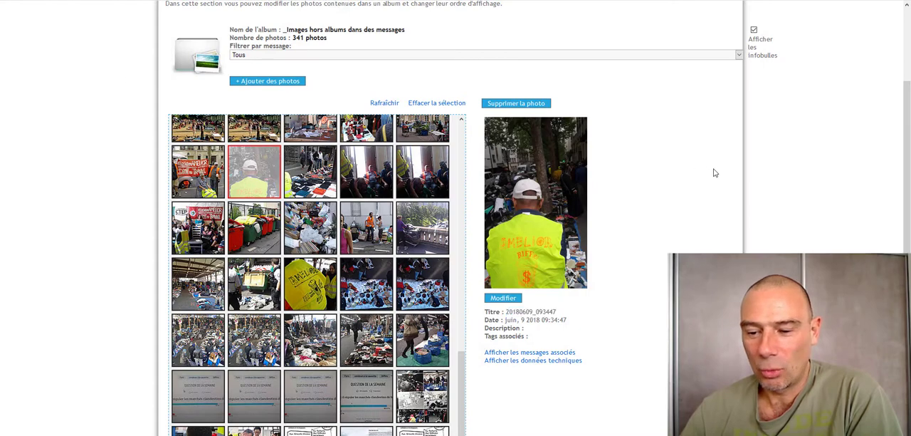
- Open the details of the photo of the man in the white cap for editing and select its whole title
{"action": "scroll", "coordinate": [714, 173], "scroll_direction": "down", "scroll_amount": 1}
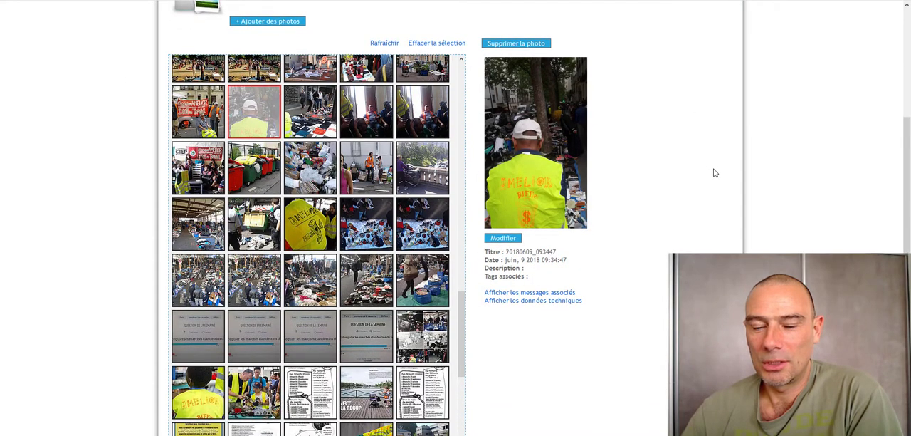
{"action": "left_click", "coordinate": [490, 239]}
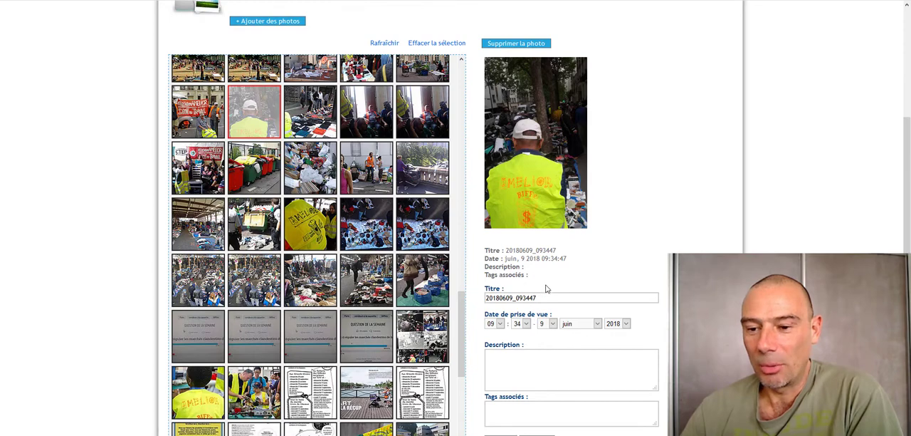
{"action": "left_click_drag", "start_coordinate": [461, 302], "coordinate": [459, 302]}
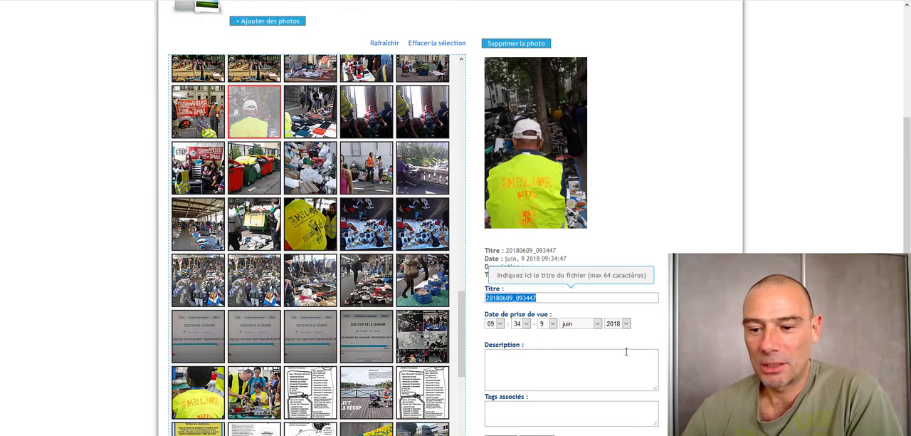
{"action": "left_click", "coordinate": [640, 229]}
{"action": "left_click_drag", "start_coordinate": [539, 299], "coordinate": [485, 299]}
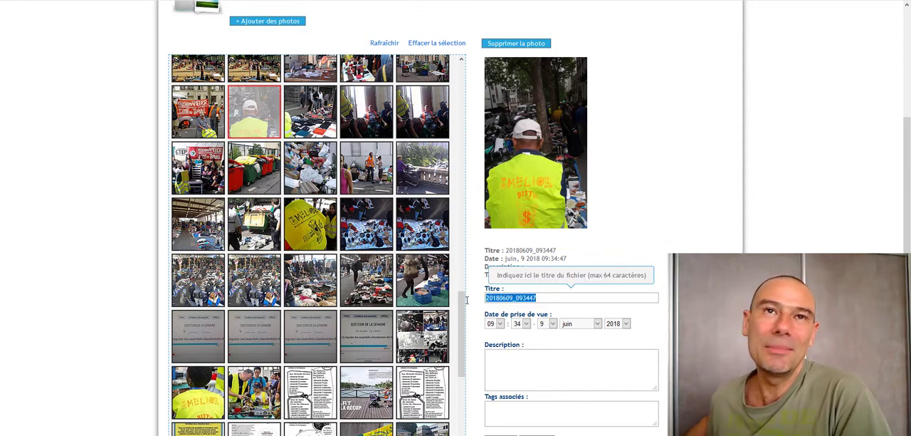
- Replace the photo's title with "Biffins avec chasuble jaune fluo et logo AMELIOR"
{"action": "scroll", "coordinate": [744, 225], "scroll_direction": "down", "scroll_amount": 2}
{"action": "type", "text": "B"}
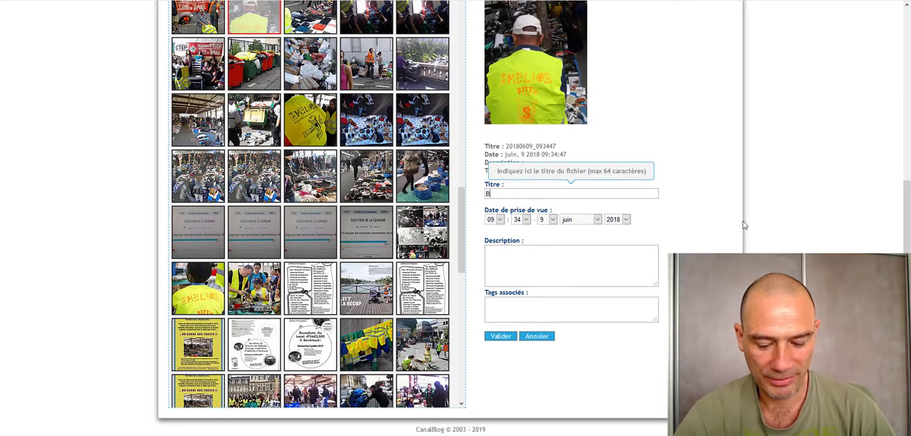
{"action": "type", "text": "iffins avec "}
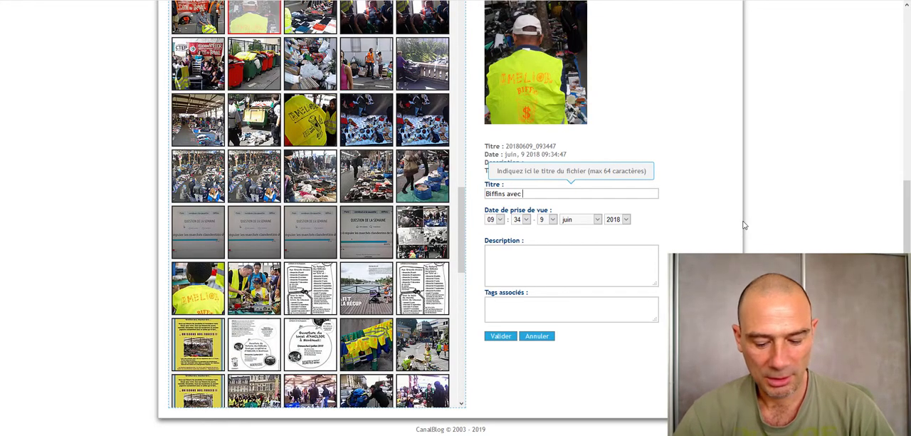
{"action": "type", "text": "chasuble jaun"}
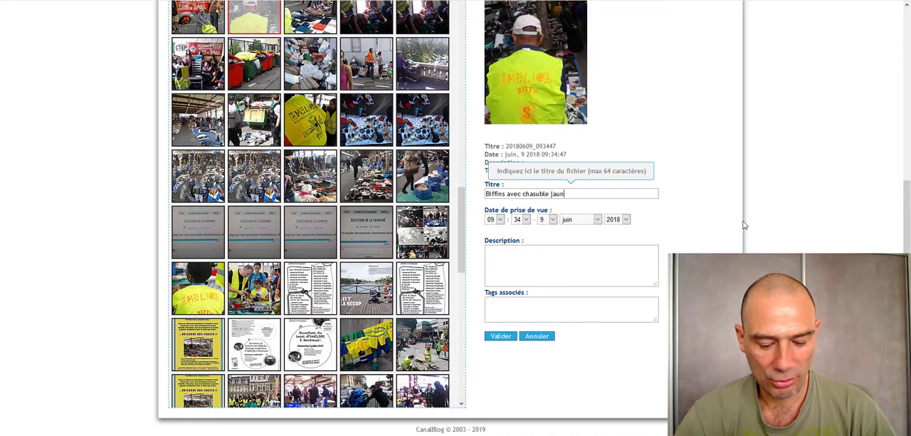
{"action": "type", "text": "e fluo ety "}
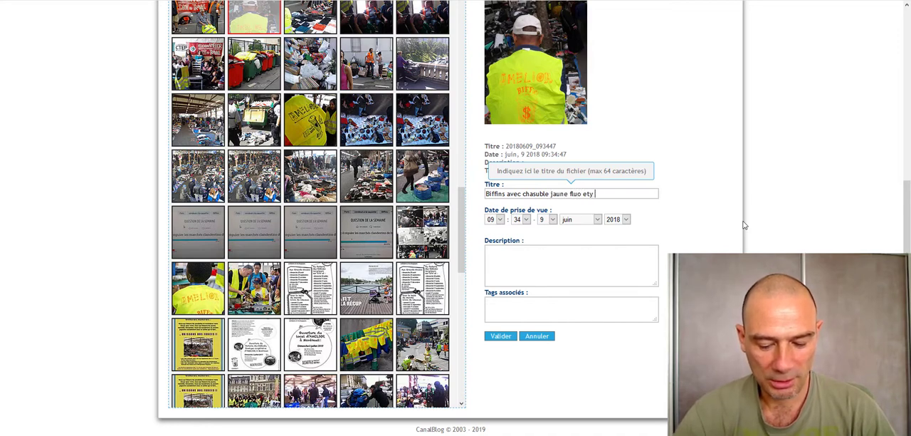
{"action": "type", "text": "logo AMELIOR"}
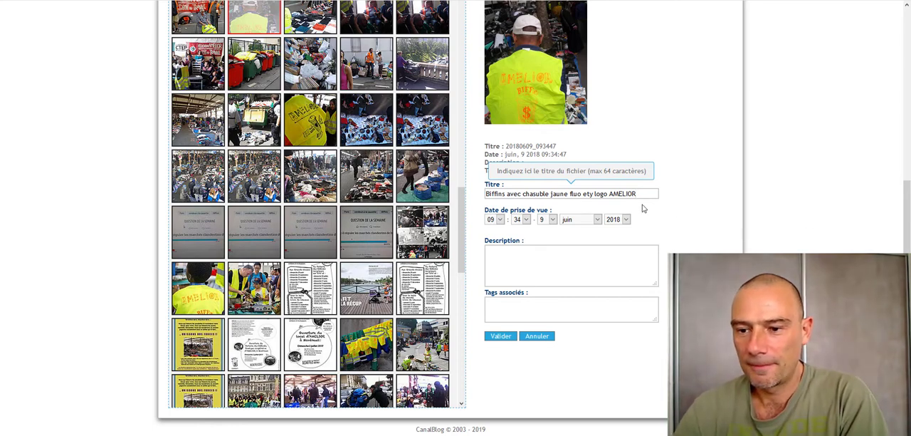
{"action": "left_click", "coordinate": [591, 194]}
{"action": "key", "text": "BackSpace"}
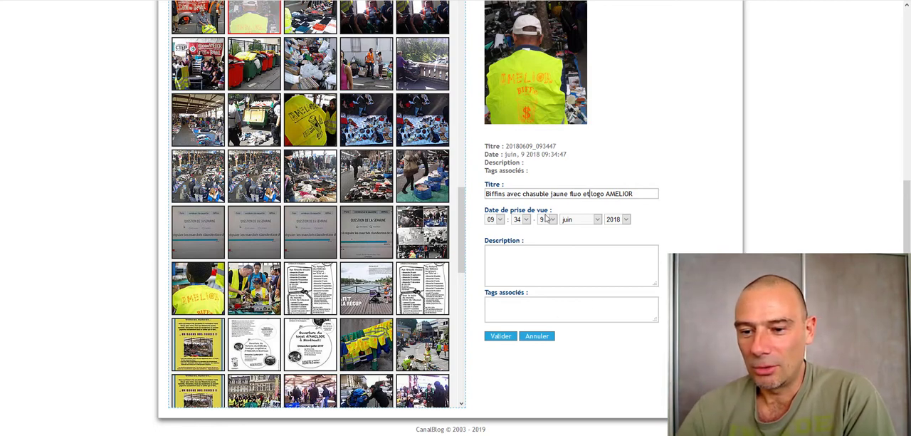
- Go to the associated tags field, leave it empty and save the changes to the photo's details
{"action": "left_click", "coordinate": [508, 307]}
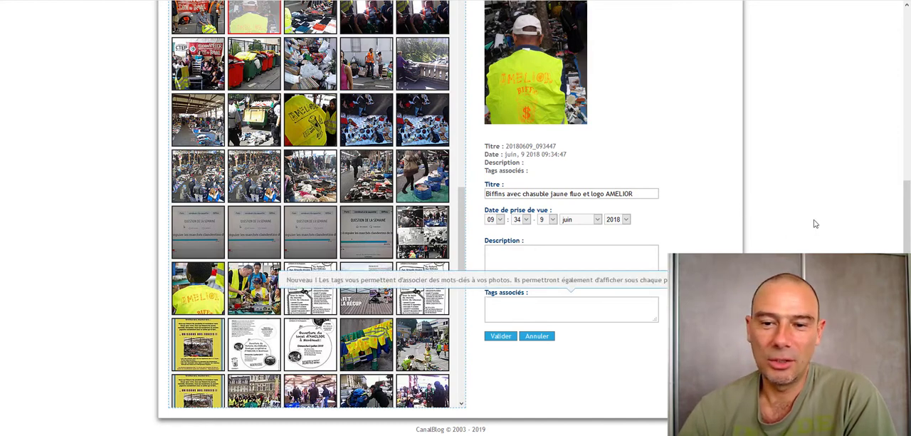
{"action": "left_click", "coordinate": [501, 337]}
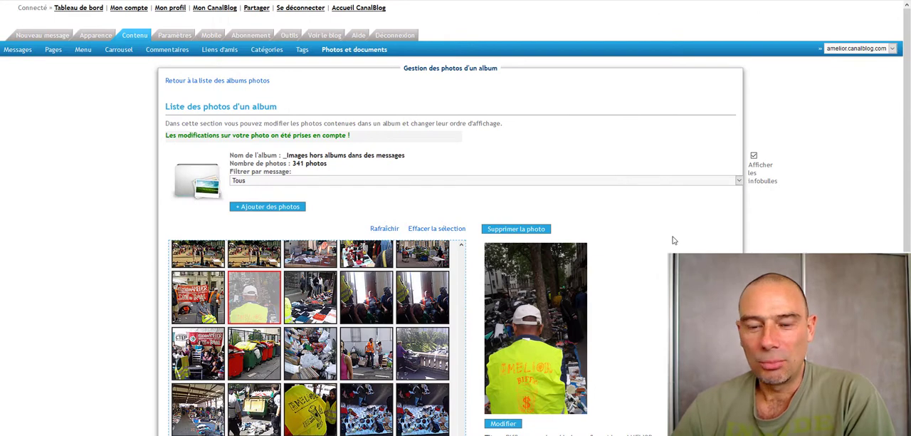
{"action": "scroll", "coordinate": [674, 240], "scroll_direction": "down", "scroll_amount": 3}
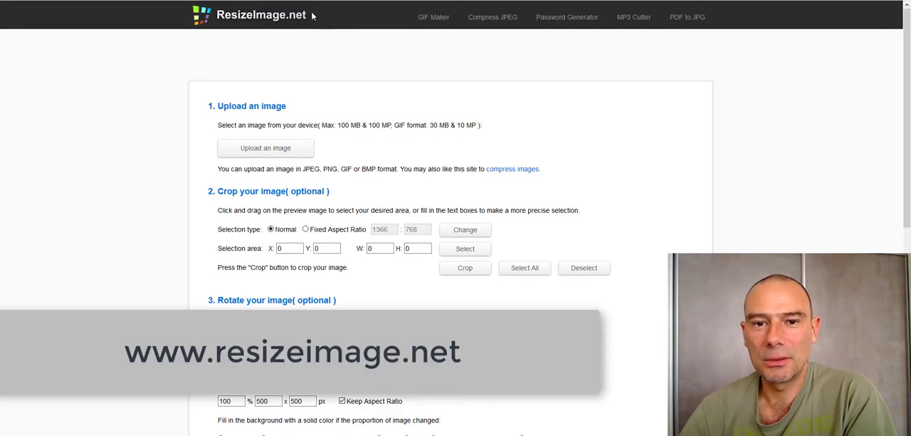
- Switch to ResizeImage.net and upload etude.jpg from the photos folder
{"action": "left_click_drag", "start_coordinate": [313, 15], "coordinate": [102, 89]}
{"action": "left_click", "coordinate": [103, 88]}
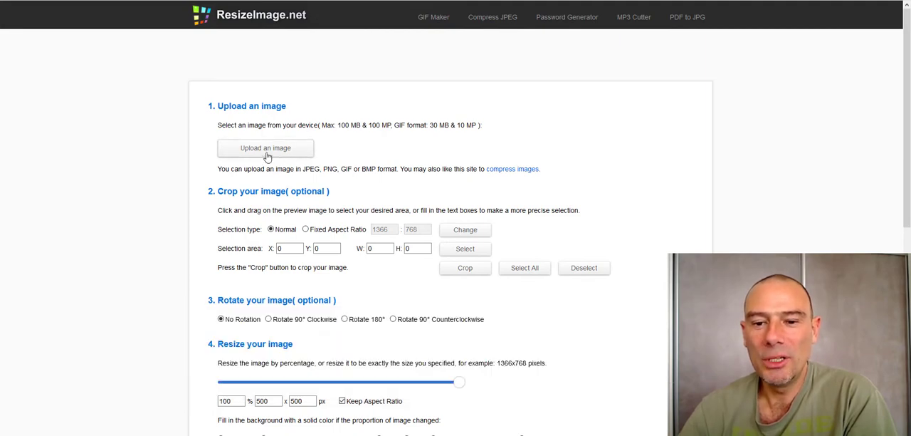
{"action": "scroll", "coordinate": [565, 142], "scroll_direction": "down", "scroll_amount": 3}
{"action": "scroll", "coordinate": [425, 135], "scroll_direction": "up", "scroll_amount": 3}
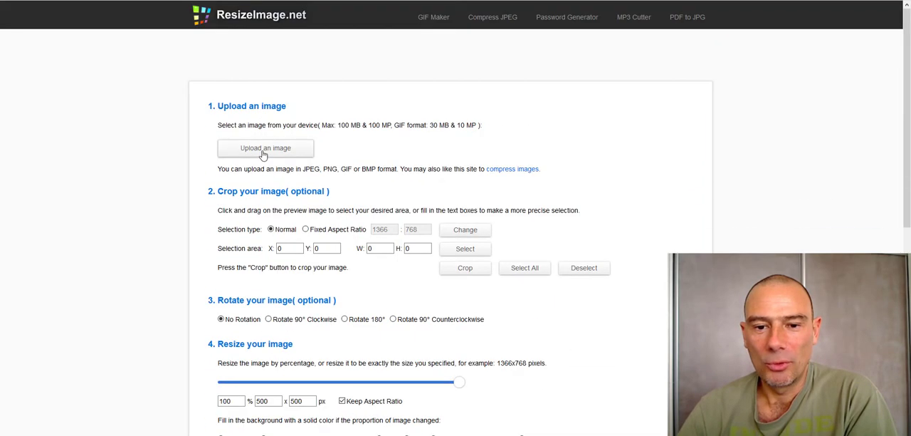
{"action": "left_click", "coordinate": [263, 150]}
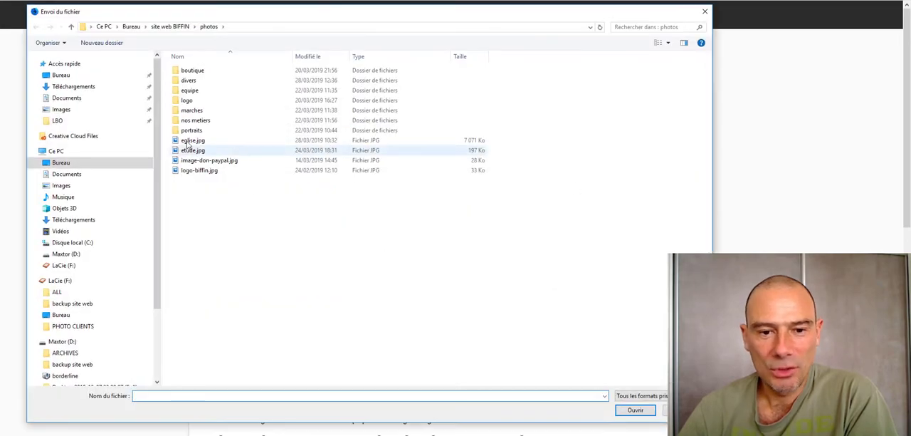
{"action": "left_click", "coordinate": [188, 142]}
{"action": "left_click", "coordinate": [191, 150]}
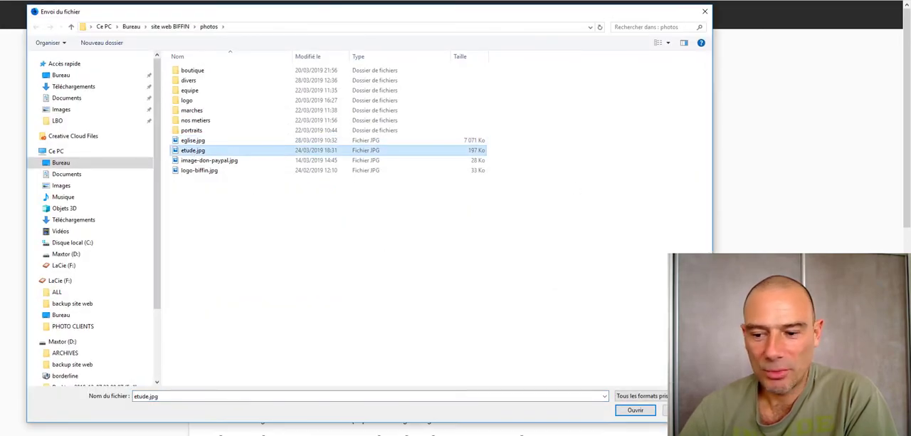
{"action": "left_click", "coordinate": [635, 411]}
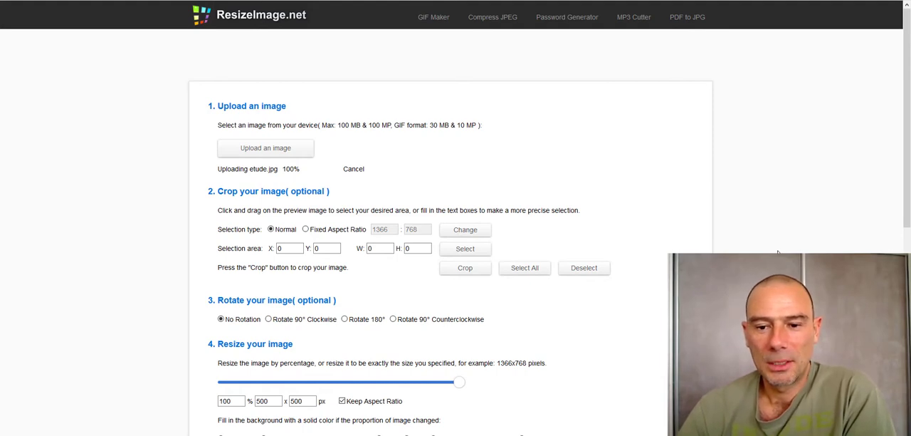
- Scale the uploaded image down to 63 %, giving 756 x 454 px with the aspect ratio kept
{"action": "scroll", "coordinate": [498, 242], "scroll_direction": "down", "scroll_amount": 1}
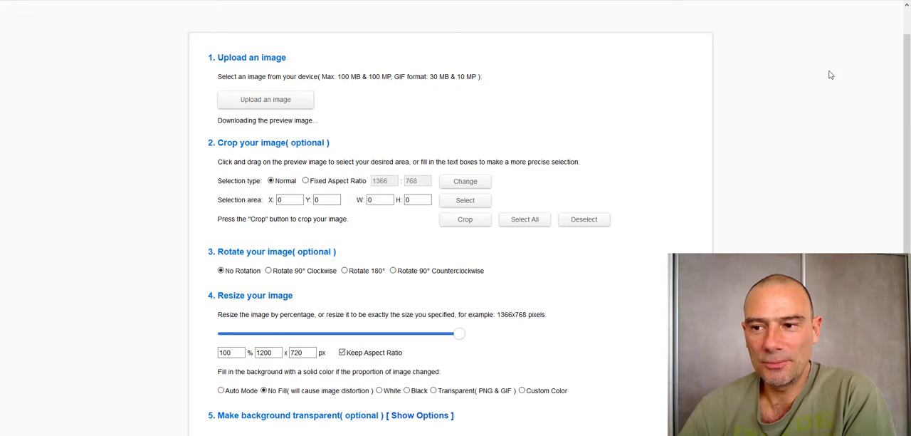
{"action": "scroll", "coordinate": [764, 141], "scroll_direction": "down", "scroll_amount": 3}
{"action": "scroll", "coordinate": [764, 143], "scroll_direction": "down", "scroll_amount": 2}
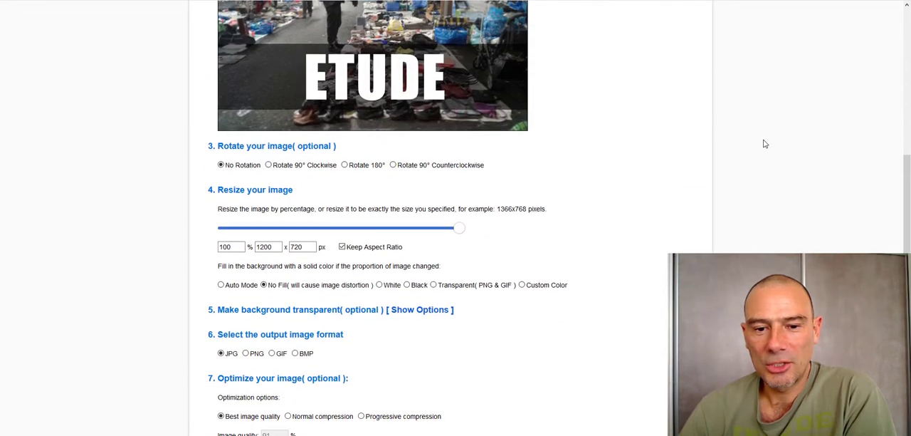
{"action": "left_click_drag", "start_coordinate": [208, 142], "coordinate": [244, 142]}
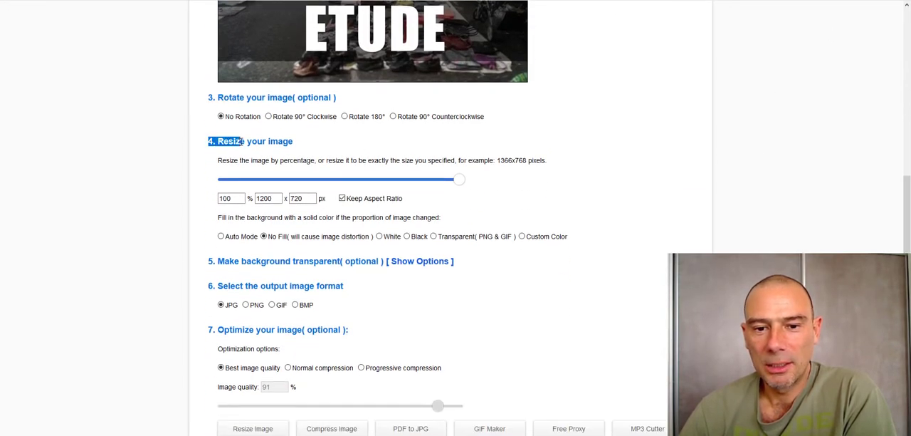
{"action": "left_click", "coordinate": [245, 143]}
{"action": "double_click", "coordinate": [274, 199]}
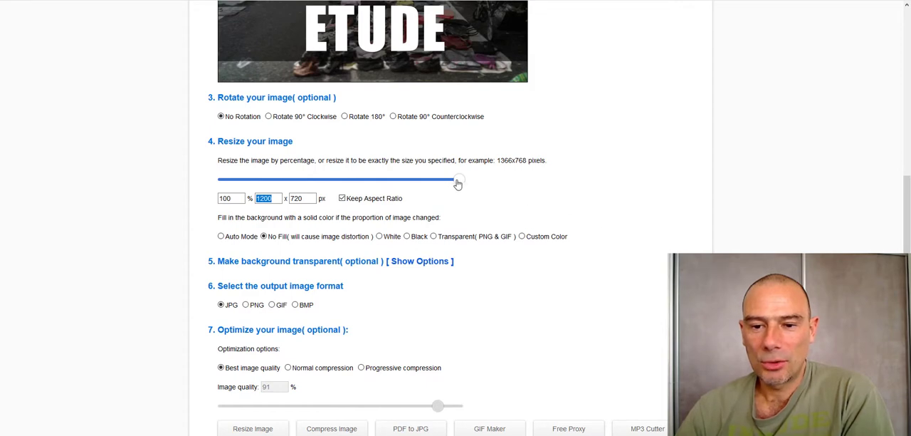
{"action": "left_click_drag", "start_coordinate": [457, 181], "coordinate": [372, 189]}
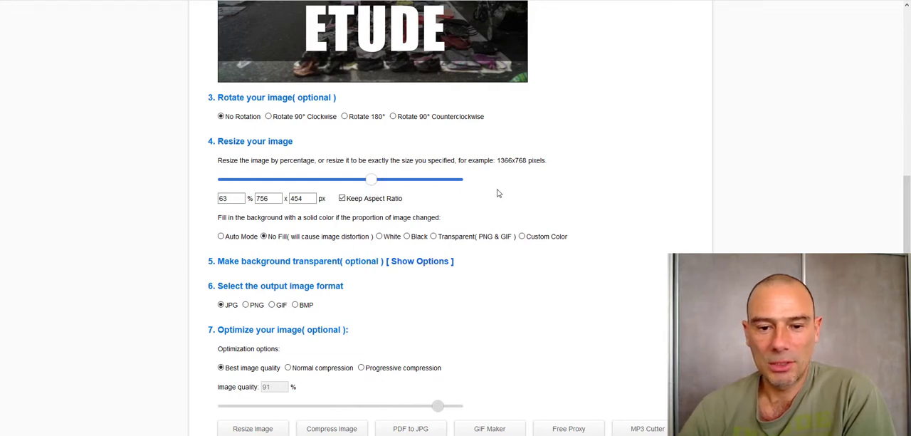
{"action": "left_click_drag", "start_coordinate": [245, 198], "coordinate": [189, 203]}
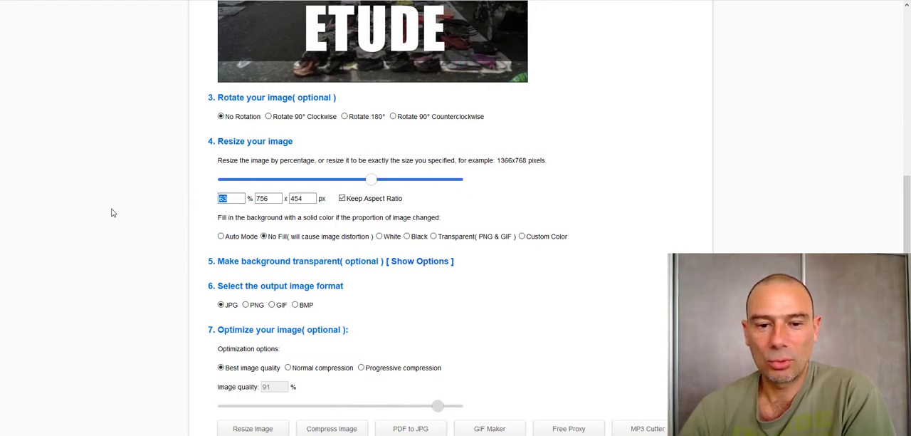
{"action": "left_click", "coordinate": [663, 166]}
- Choose normal compression with an image quality of 75 % and generate the resized JPG
{"action": "scroll", "coordinate": [664, 169], "scroll_direction": "down", "scroll_amount": 2}
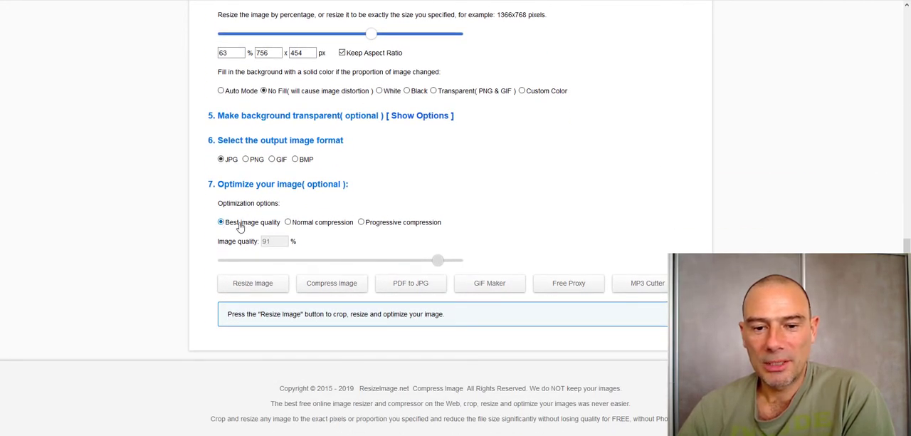
{"action": "left_click", "coordinate": [288, 222]}
{"action": "left_click_drag", "start_coordinate": [437, 265], "coordinate": [397, 265]}
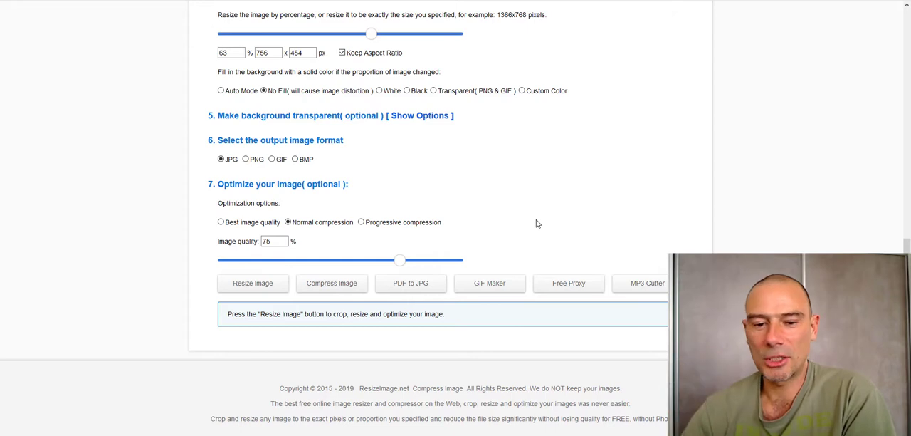
{"action": "left_click", "coordinate": [278, 287]}
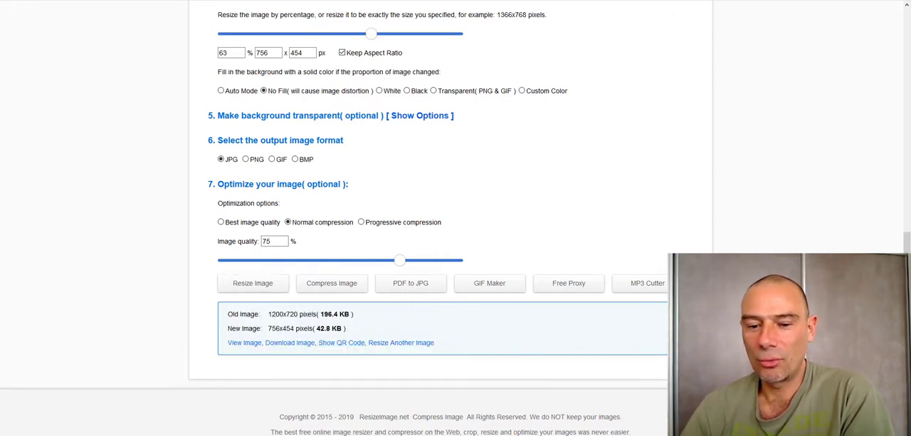
- Compare the file size and pixel dimensions of the old image with those of the new image
{"action": "scroll", "coordinate": [321, 348], "scroll_direction": "down", "scroll_amount": 1}
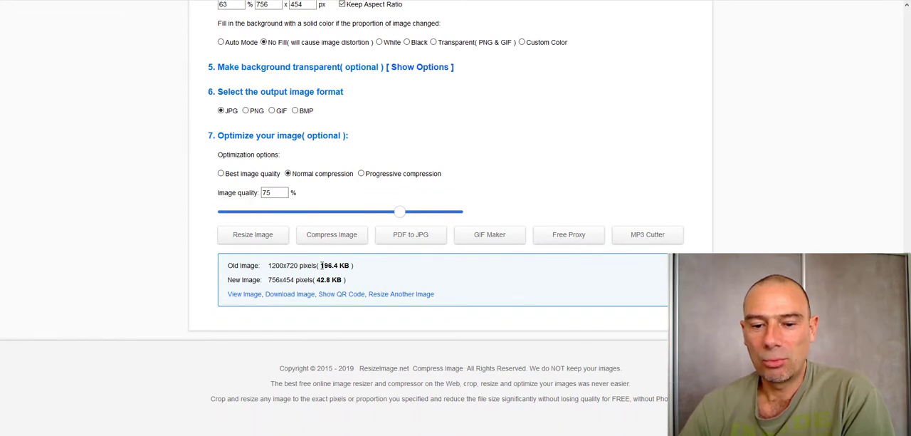
{"action": "left_click_drag", "start_coordinate": [324, 265], "coordinate": [335, 265]}
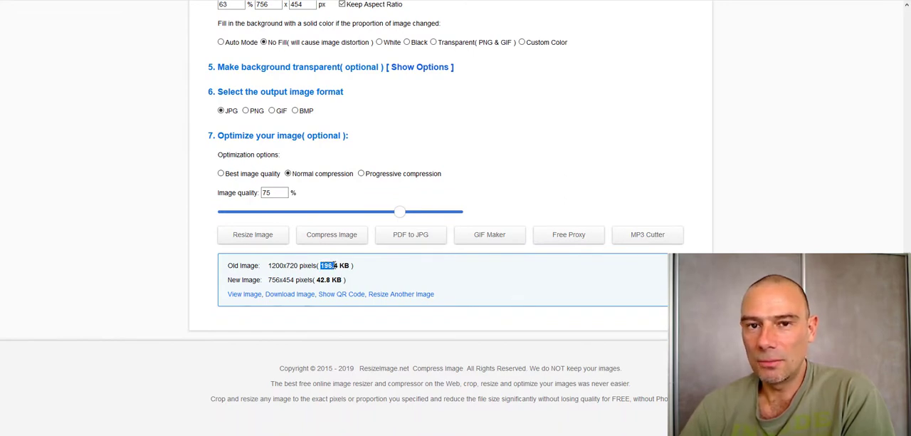
{"action": "left_click", "coordinate": [317, 283]}
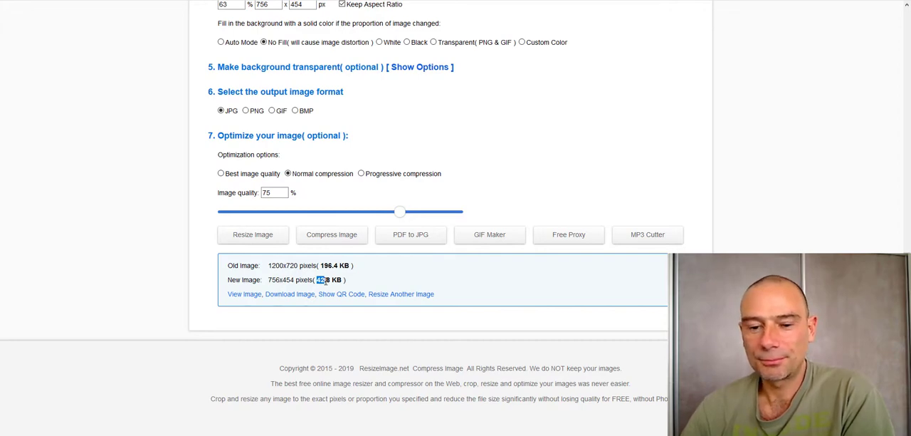
{"action": "left_click", "coordinate": [327, 281]}
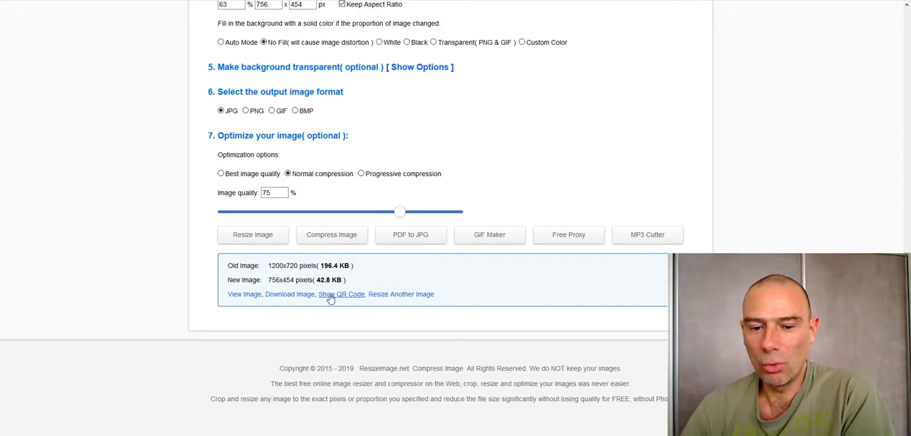
{"action": "left_click_drag", "start_coordinate": [268, 265], "coordinate": [293, 264]}
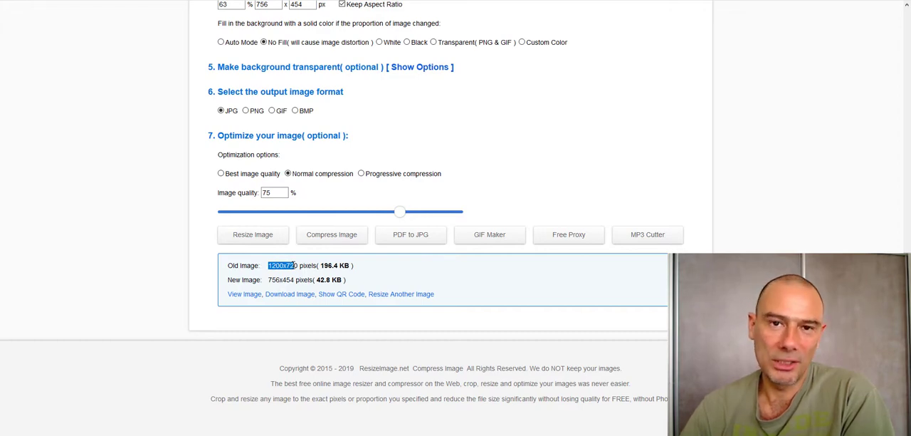
{"action": "left_click", "coordinate": [262, 269]}
{"action": "left_click_drag", "start_coordinate": [268, 266], "coordinate": [286, 264]}
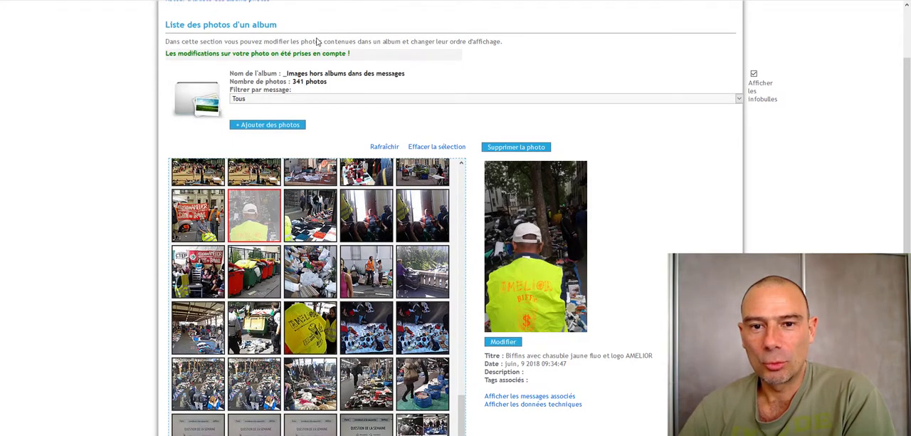
- Switch to CanalBlog, return to the photo album list and view the album "L'équipe de bénévoles d'Amelior" on the blog
{"action": "scroll", "coordinate": [285, 64], "scroll_direction": "up", "scroll_amount": 2}
{"action": "left_click", "coordinate": [216, 83]}
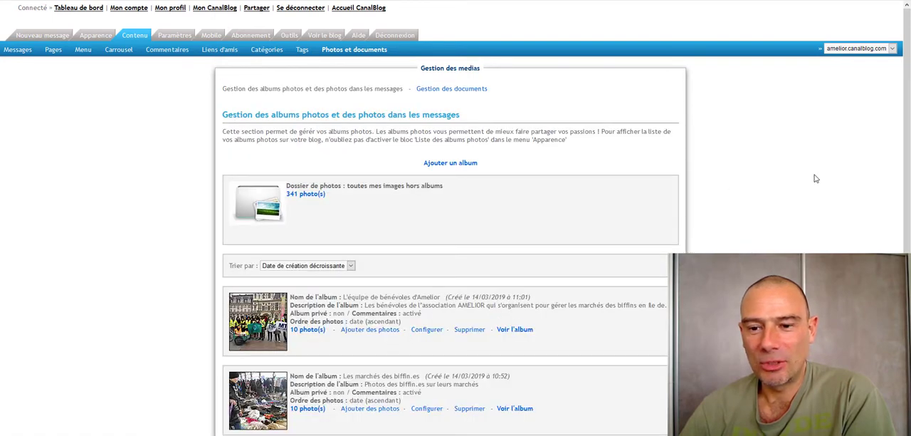
{"action": "scroll", "coordinate": [816, 179], "scroll_direction": "down", "scroll_amount": 3}
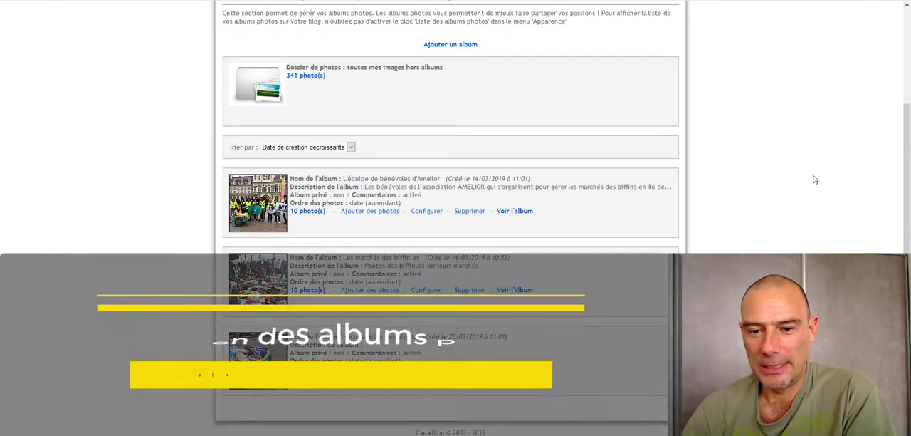
{"action": "left_click", "coordinate": [515, 211]}
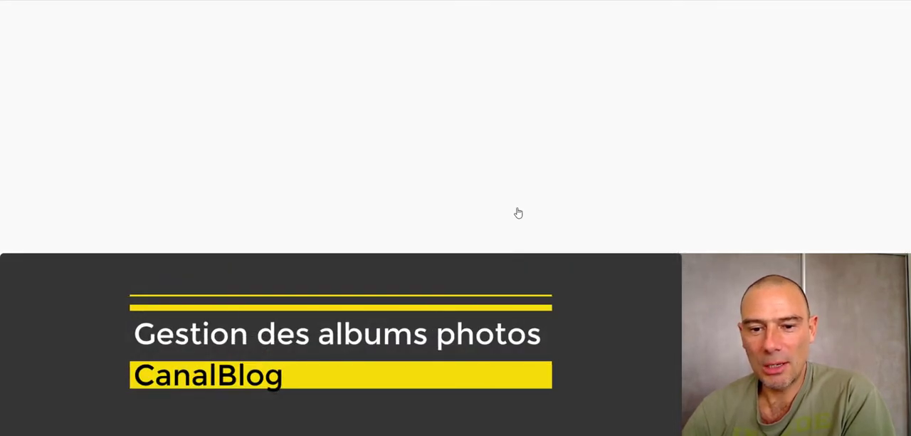
- Open the album's slideshow, advance to the third photo and close the slideshow
{"action": "scroll", "coordinate": [520, 245], "scroll_direction": "down", "scroll_amount": 2}
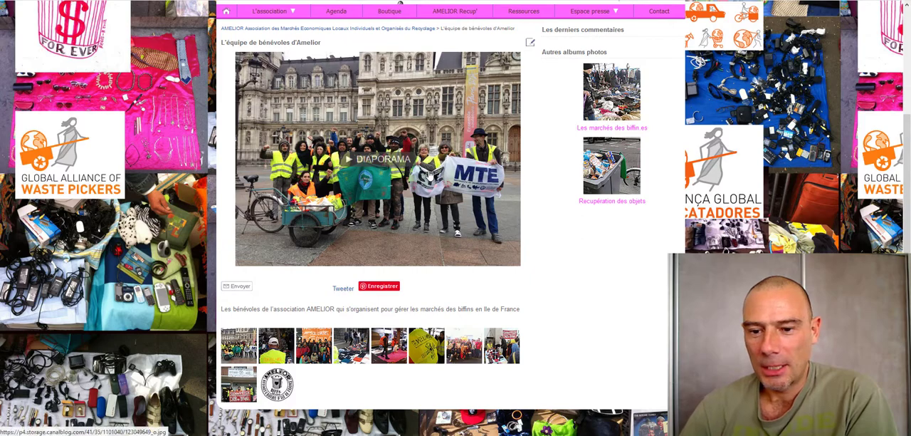
{"action": "left_click", "coordinate": [385, 165]}
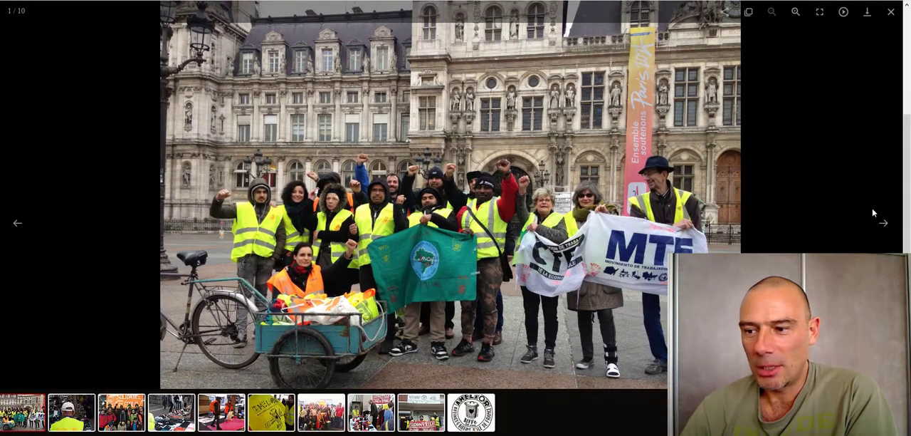
{"action": "left_click", "coordinate": [886, 222]}
{"action": "left_click", "coordinate": [884, 223]}
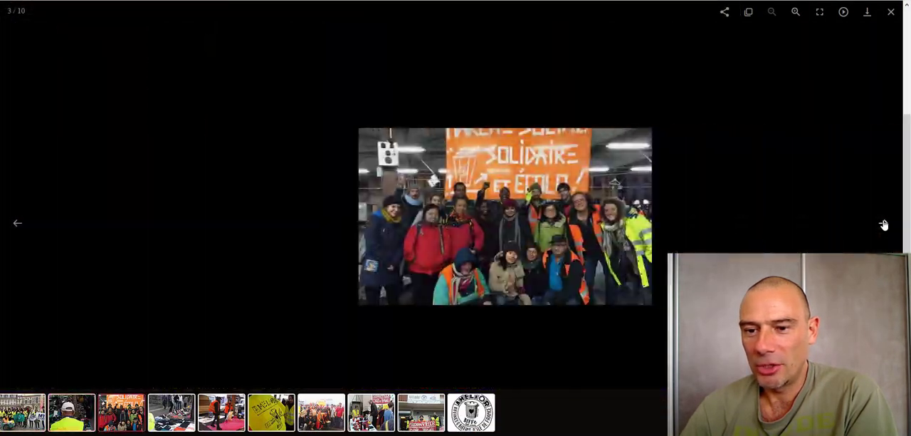
{"action": "left_click", "coordinate": [891, 11]}
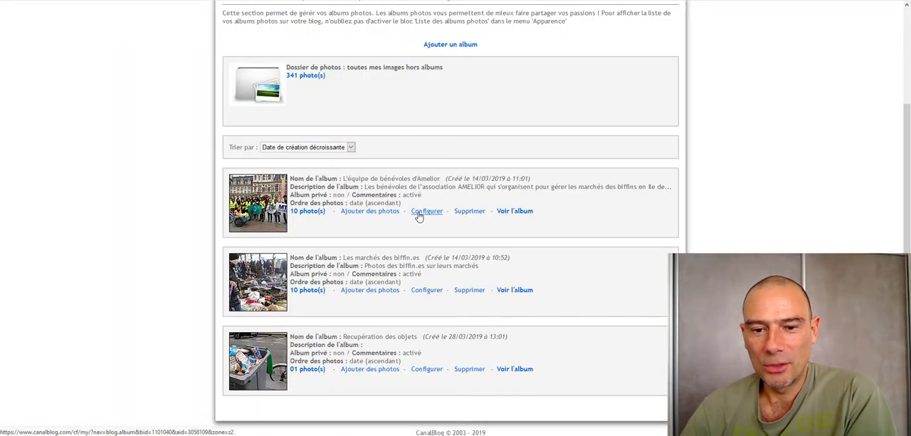
- Review the name, description and display options in the configuration of "L'équipe de bénévoles d'Amelior", then return to media management
{"action": "left_click", "coordinate": [420, 214]}
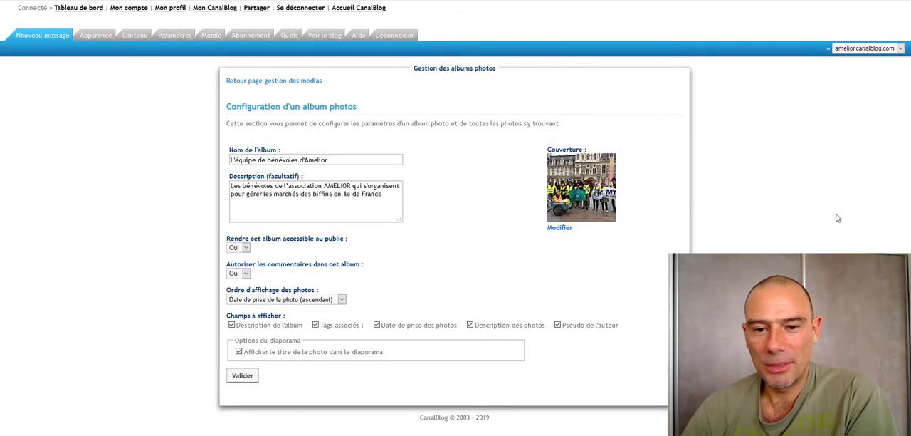
{"action": "left_click_drag", "start_coordinate": [331, 160], "coordinate": [60, 182]}
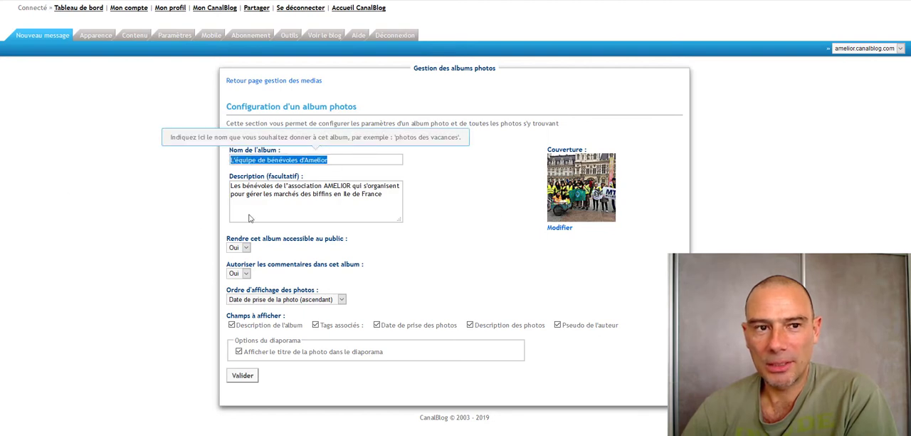
{"action": "left_click_drag", "start_coordinate": [378, 202], "coordinate": [124, 177]}
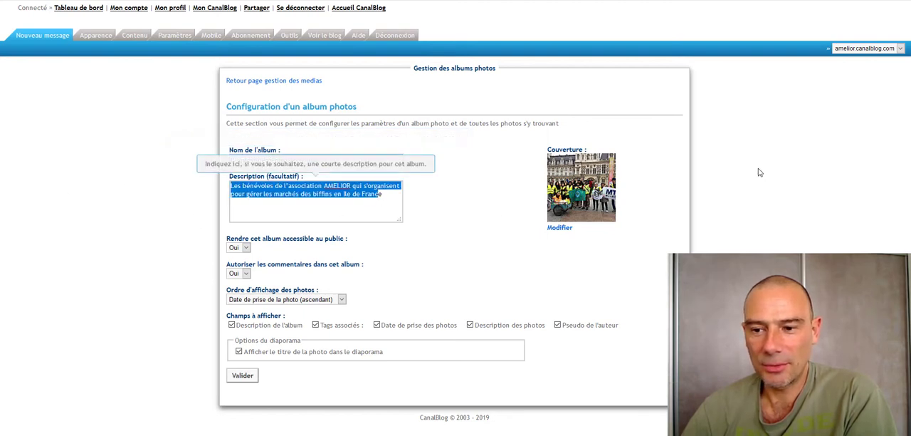
{"action": "left_click", "coordinate": [647, 163]}
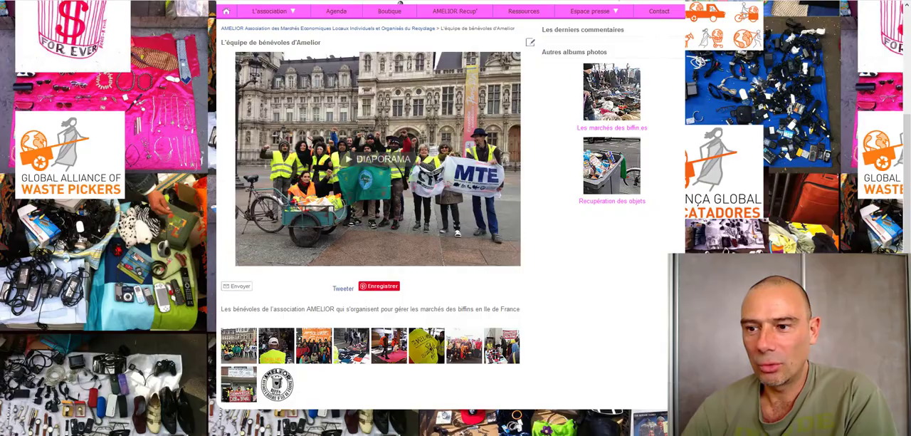
{"action": "scroll", "coordinate": [740, 135], "scroll_direction": "up", "scroll_amount": 3}
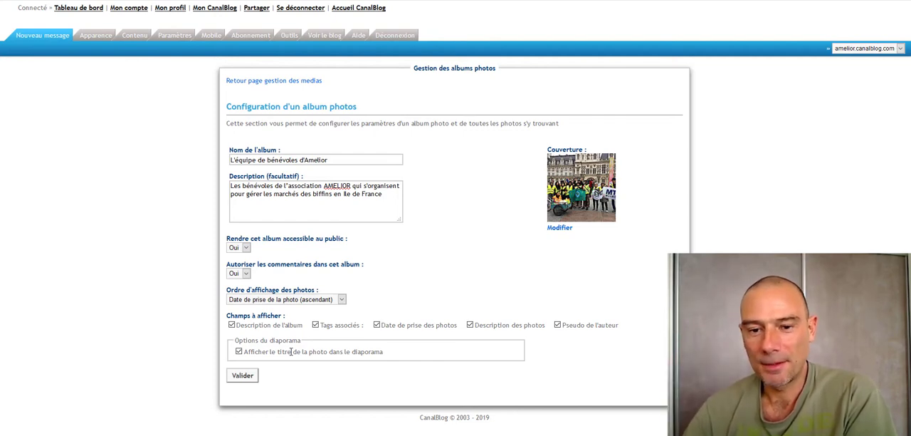
{"action": "left_click", "coordinate": [310, 81]}
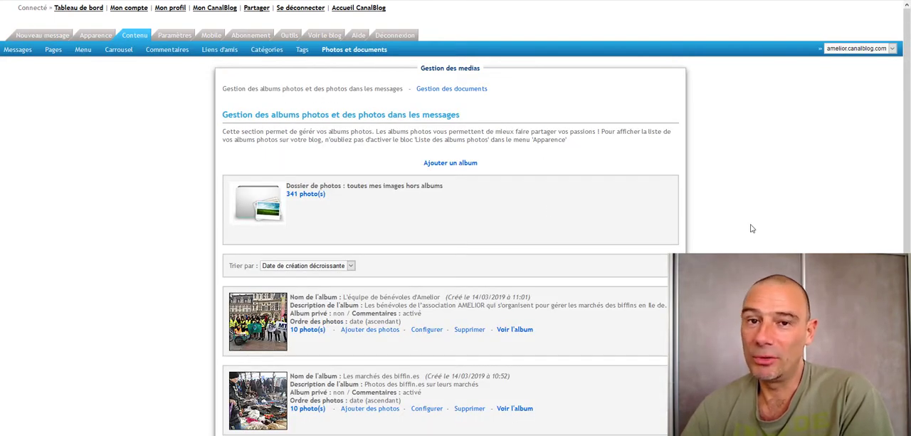
- Show how to add photos to "L'équipe de bénévoles d'Amelior" by opening its upload window and file chooser, and close both without choosing a file
{"action": "scroll", "coordinate": [672, 252], "scroll_direction": "down", "scroll_amount": 3}
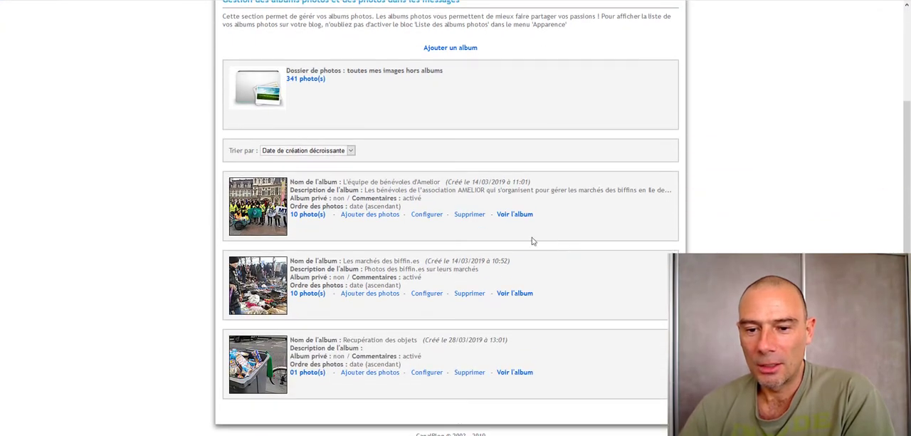
{"action": "left_click", "coordinate": [383, 214]}
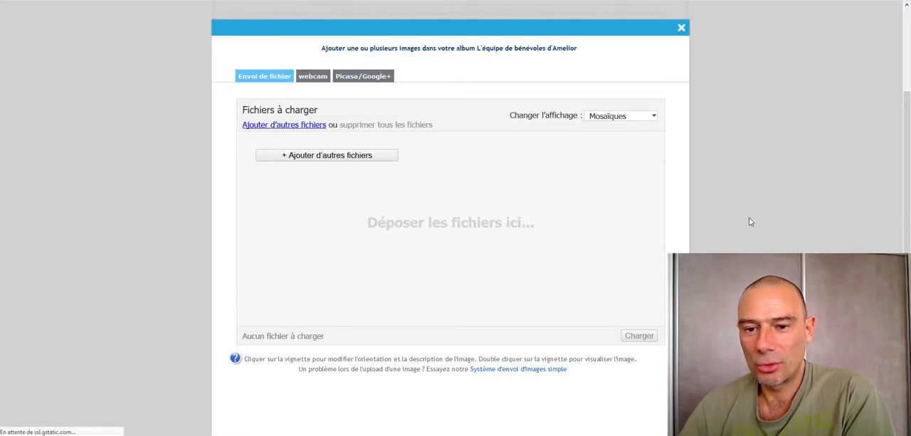
{"action": "left_click", "coordinate": [321, 158]}
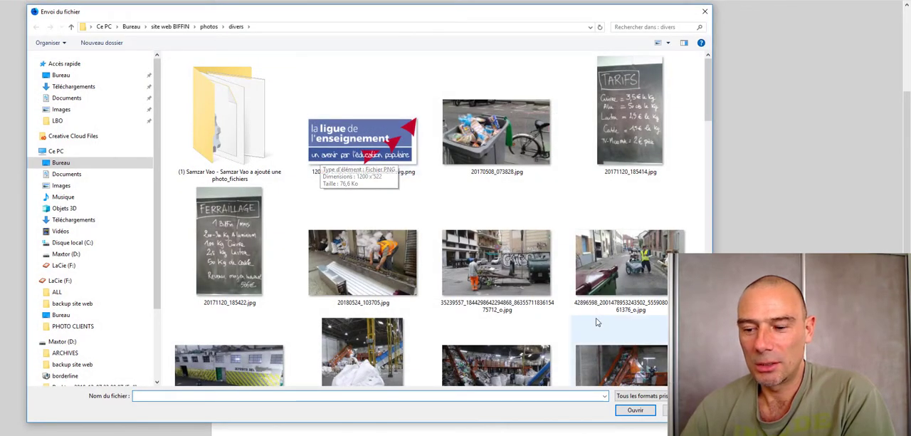
{"action": "left_click", "coordinate": [683, 410]}
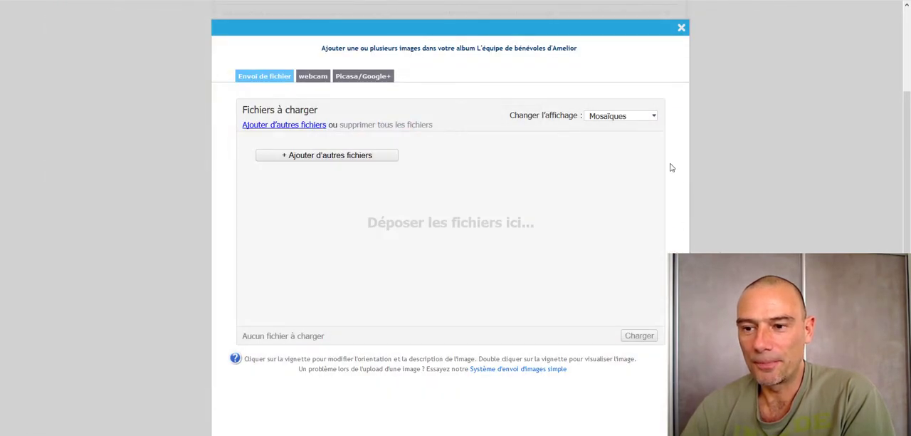
{"action": "left_click", "coordinate": [681, 30]}
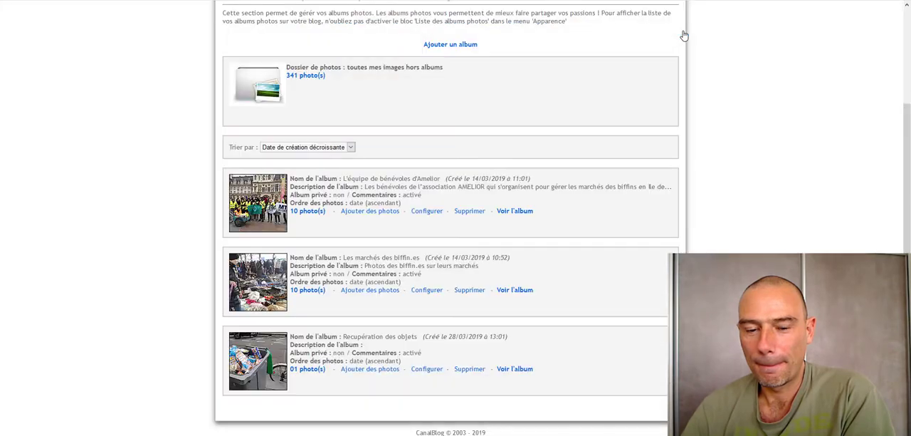
- Open the photo list of "L'équipe de bénévoles d'Amelior" and display the details of the group photo with the orange banner
{"action": "left_click", "coordinate": [308, 211]}
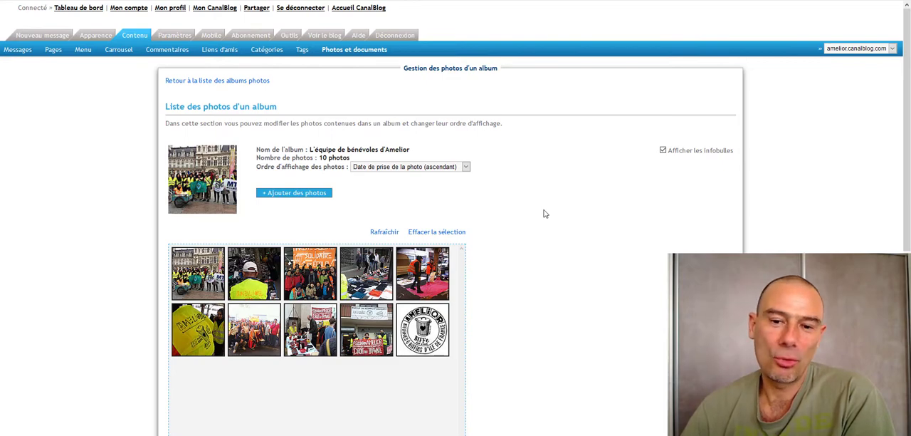
{"action": "left_click", "coordinate": [313, 277]}
{"action": "scroll", "coordinate": [798, 249], "scroll_direction": "down", "scroll_amount": 3}
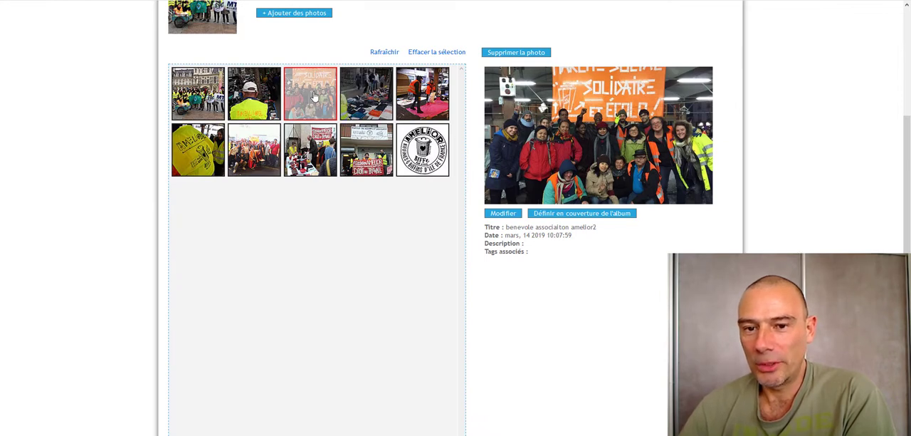
- Open the editing form of the orange-banner group photo, review its title, date, description and tag fields, and return to the album list
{"action": "left_click", "coordinate": [503, 213]}
{"action": "scroll", "coordinate": [541, 206], "scroll_direction": "down", "scroll_amount": 2}
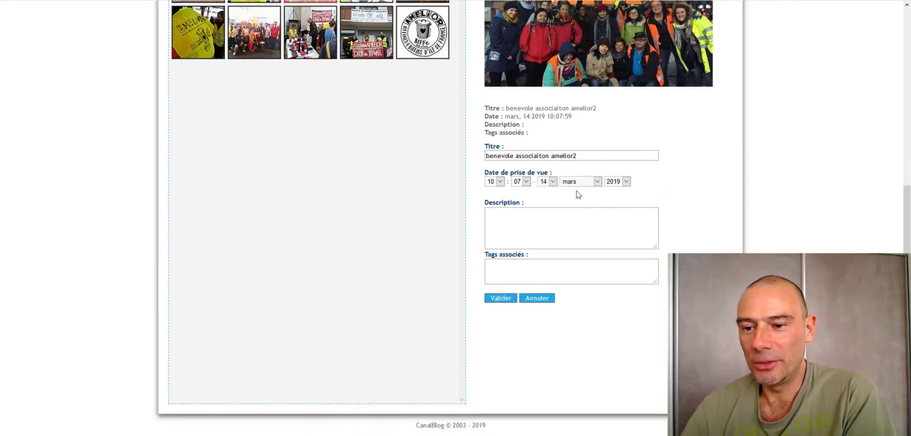
{"action": "triple_click", "coordinate": [586, 154]}
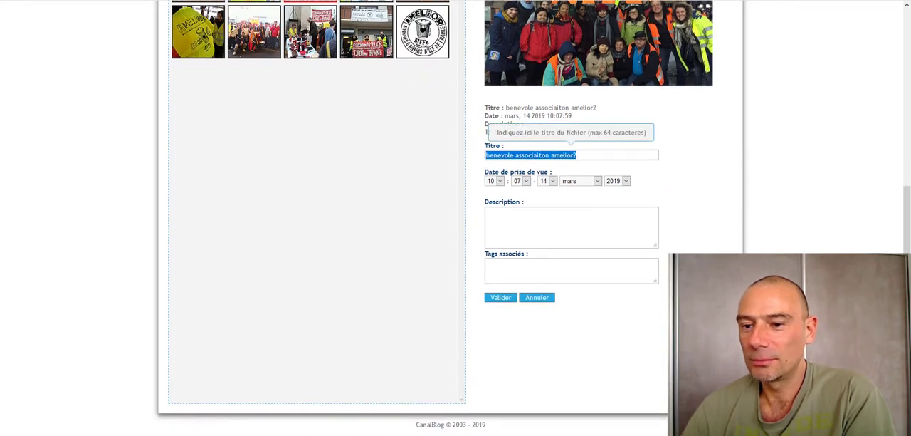
{"action": "left_click", "coordinate": [762, 208]}
{"action": "scroll", "coordinate": [762, 209], "scroll_direction": "up", "scroll_amount": 4}
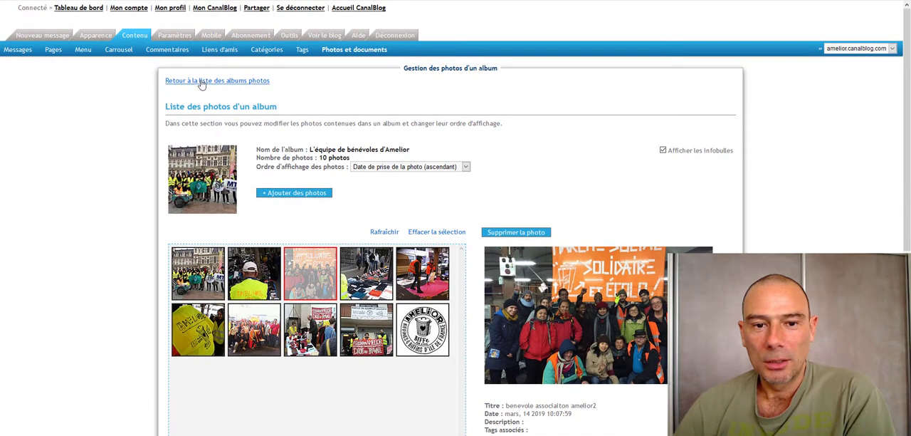
{"action": "left_click", "coordinate": [202, 81]}
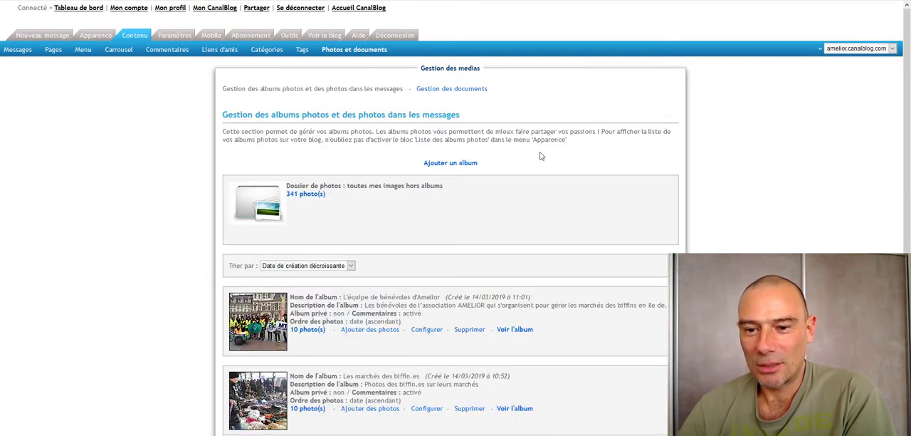
- Create a new public photo album named "Collection d'objets rares" with comments allowed
{"action": "left_click", "coordinate": [452, 163]}
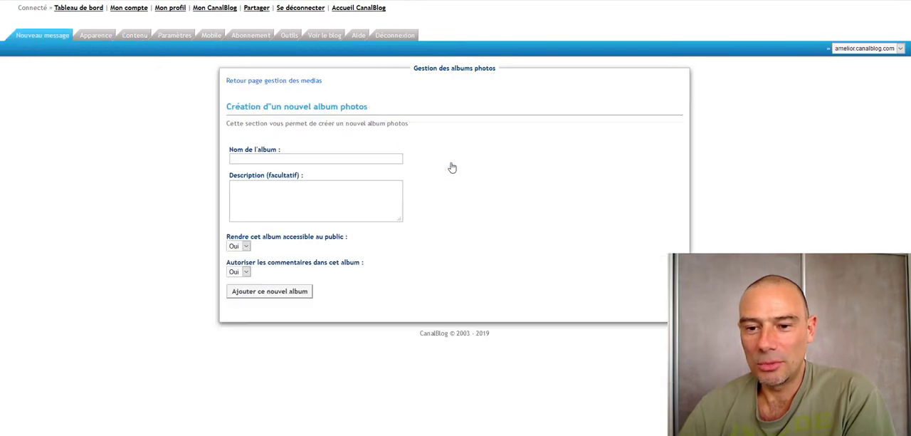
{"action": "left_click", "coordinate": [261, 157]}
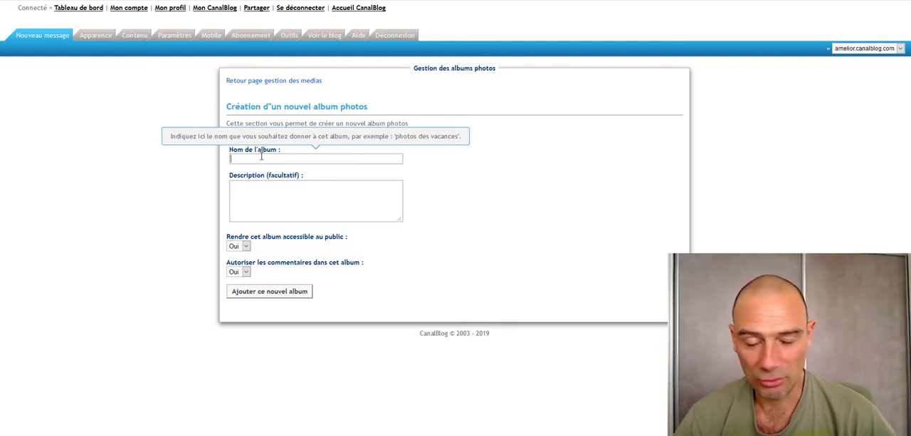
{"action": "type", "text": "Colle"}
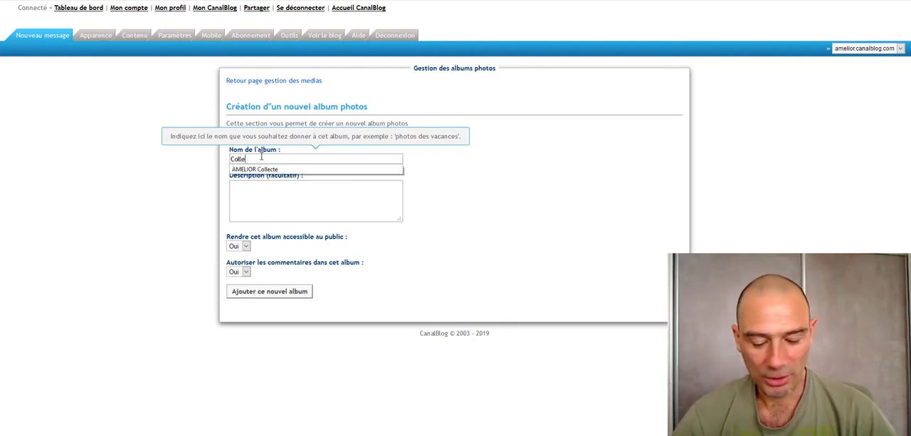
{"action": "type", "text": "ction-d'ob"}
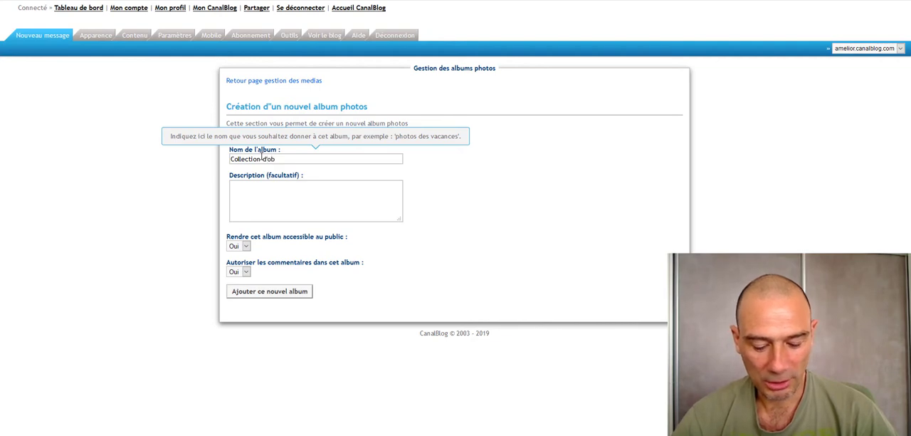
{"action": "type", "text": "jects rar"}
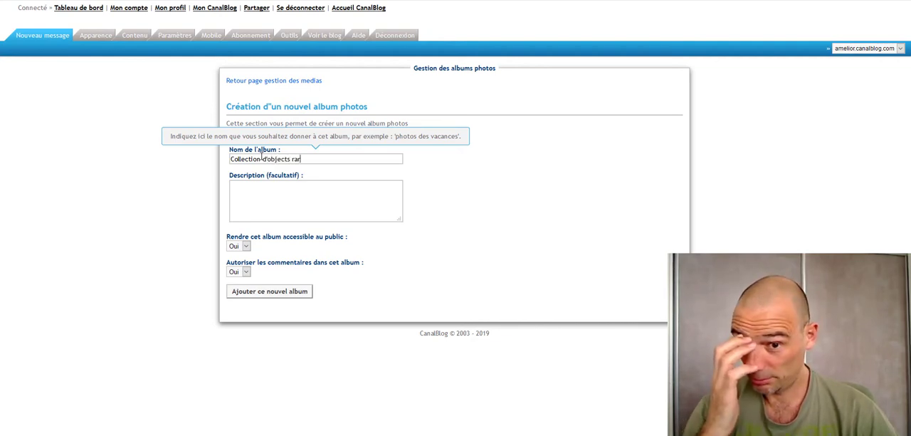
{"action": "key", "text": "BackSpace"}
{"action": "key", "text": "BackSpace"}
{"action": "key", "text": "BackSpace"}
{"action": "key", "text": "BackSpace"}
{"action": "key", "text": "BackSpace"}
{"action": "key", "text": "BackSpace"}
{"action": "key", "text": "BackSpace"}
{"action": "type", "text": "ts rares"}
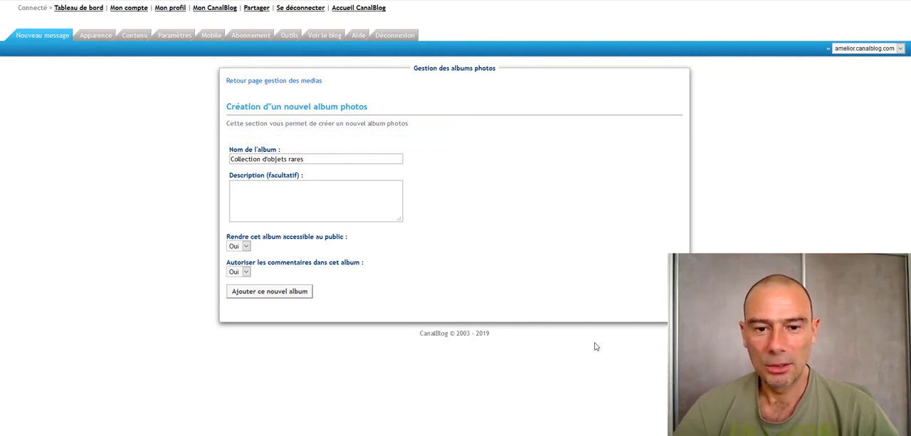
{"action": "left_click_drag", "start_coordinate": [319, 157], "coordinate": [149, 159]}
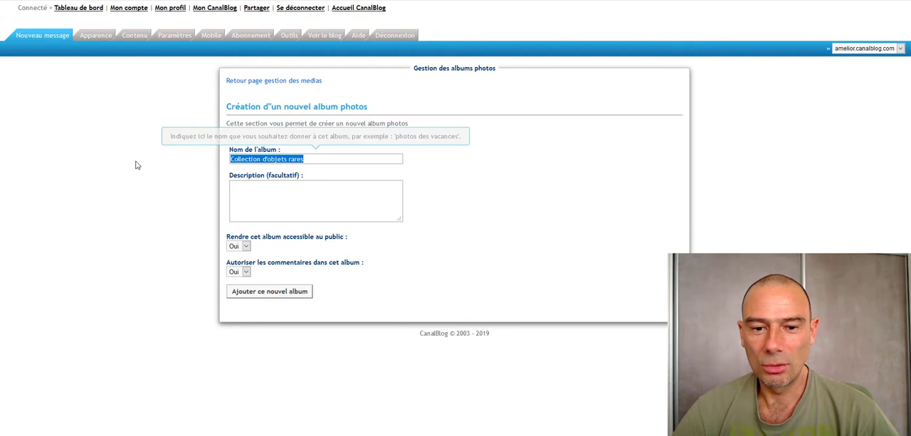
{"action": "left_click", "coordinate": [313, 161]}
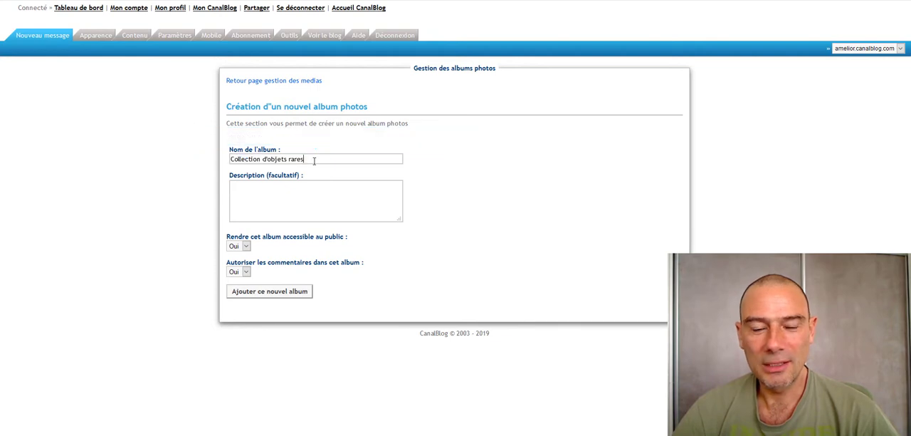
{"action": "left_click", "coordinate": [254, 293]}
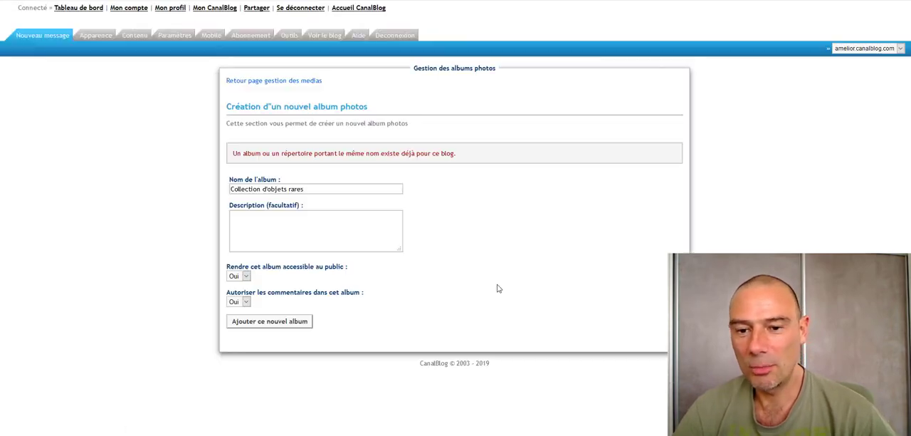
{"action": "left_click_drag", "start_coordinate": [459, 154], "coordinate": [314, 154]}
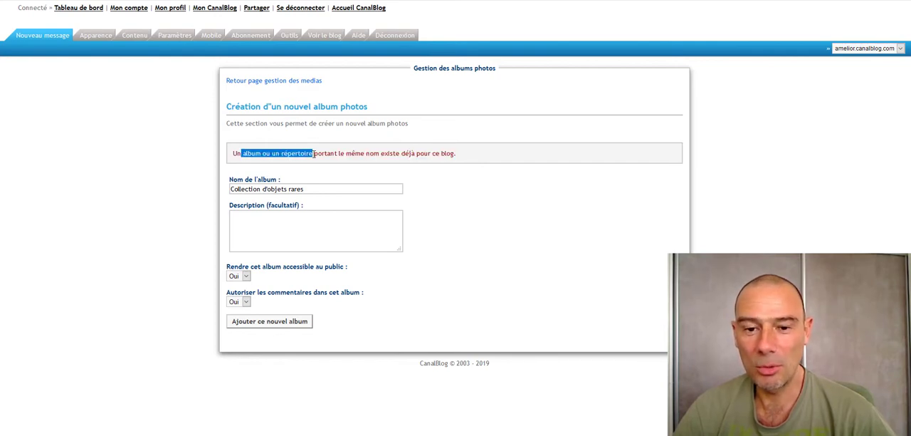
{"action": "left_click", "coordinate": [442, 161]}
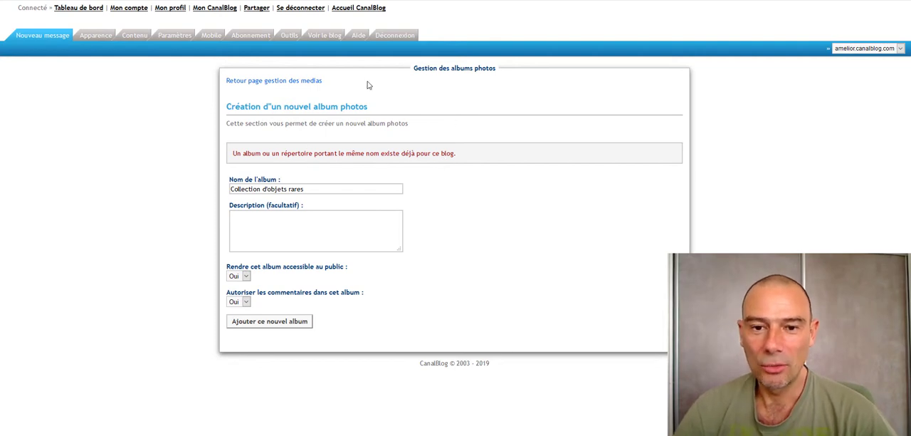
- Review the photo upload window and configuration page of the "Collection d'objets rares" album, then return to media management
{"action": "left_click", "coordinate": [275, 82]}
{"action": "scroll", "coordinate": [664, 153], "scroll_direction": "down", "scroll_amount": 3}
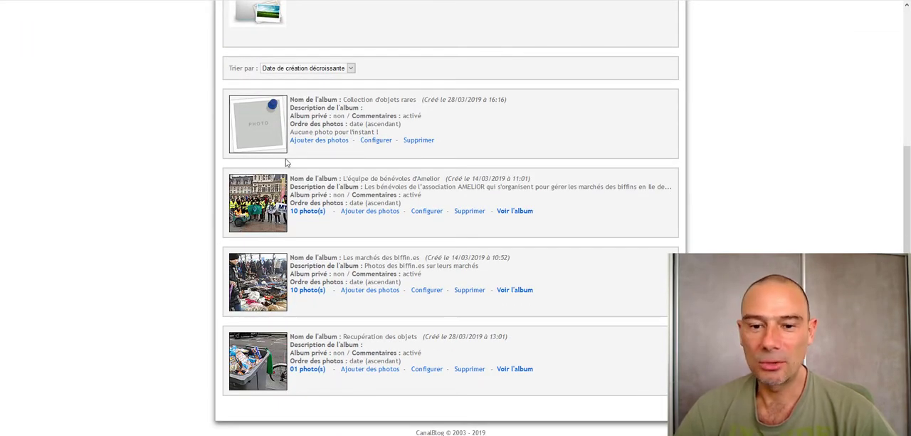
{"action": "left_click", "coordinate": [328, 142]}
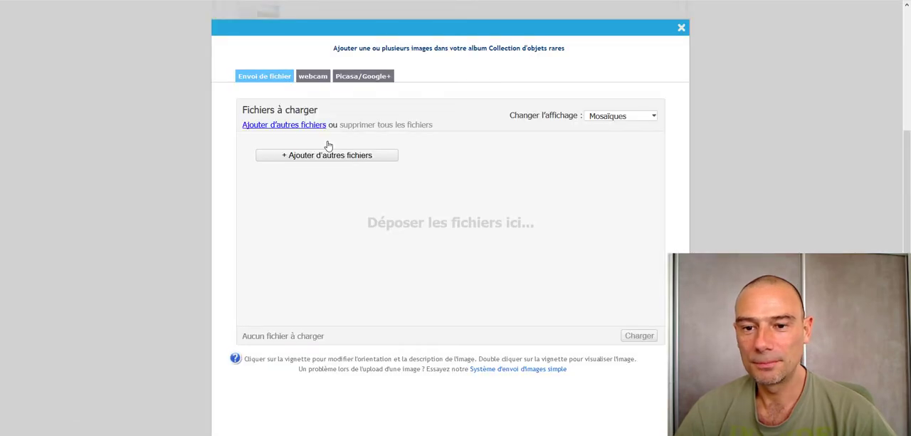
{"action": "left_click", "coordinate": [681, 30]}
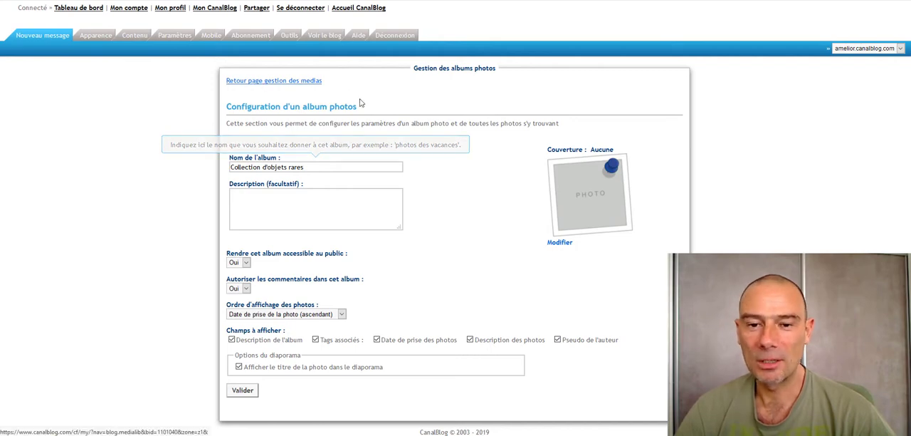
{"action": "left_click", "coordinate": [259, 81]}
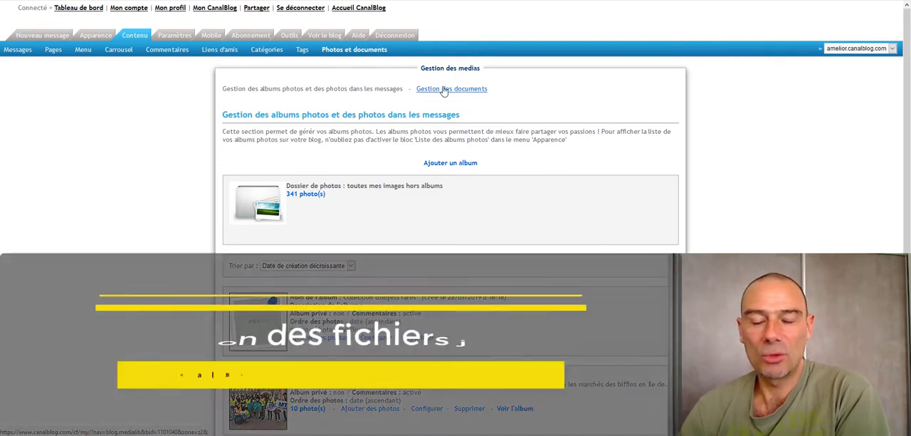
- Show the blog's document management list, open the document "_tude_socio__conomique_" and cancel its download
{"action": "left_click", "coordinate": [444, 90]}
{"action": "scroll", "coordinate": [823, 168], "scroll_direction": "down", "scroll_amount": 1}
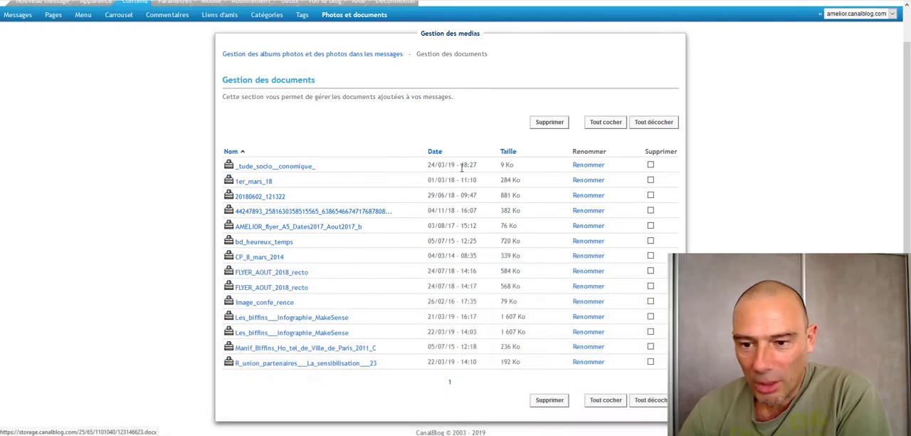
{"action": "left_click", "coordinate": [292, 170]}
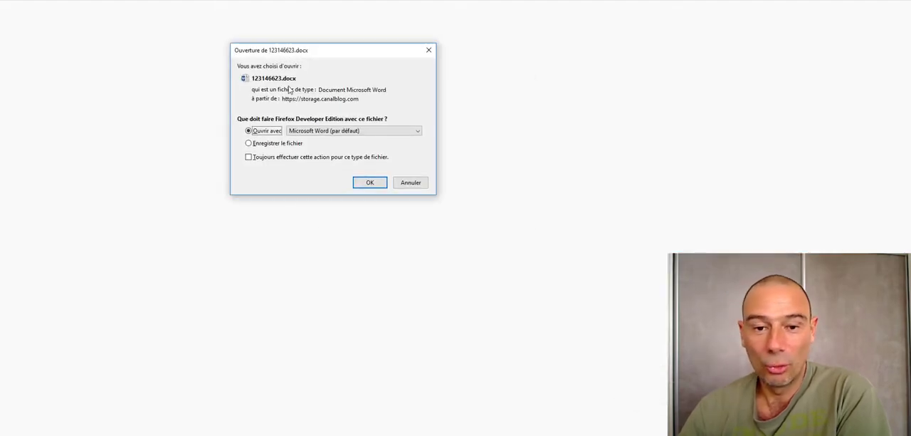
{"action": "left_click", "coordinate": [413, 184]}
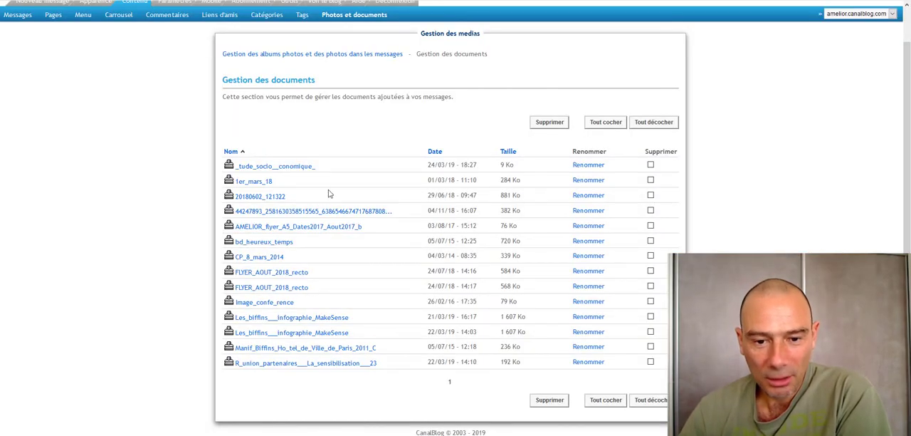
- Open the document "1er_mars_18" and skim through its content
{"action": "left_click", "coordinate": [250, 187]}
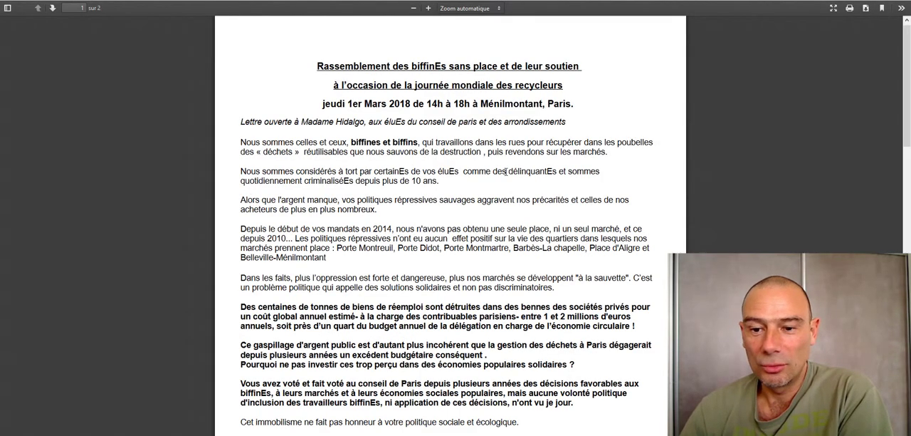
{"action": "scroll", "coordinate": [506, 213], "scroll_direction": "down", "scroll_amount": 10}
{"action": "scroll", "coordinate": [842, 48], "scroll_direction": "up", "scroll_amount": 12}
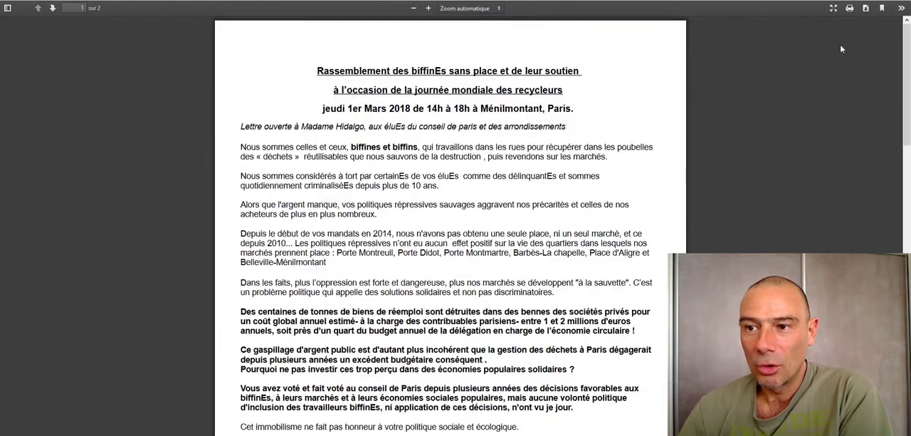
{"action": "left_click", "coordinate": [641, 1]}
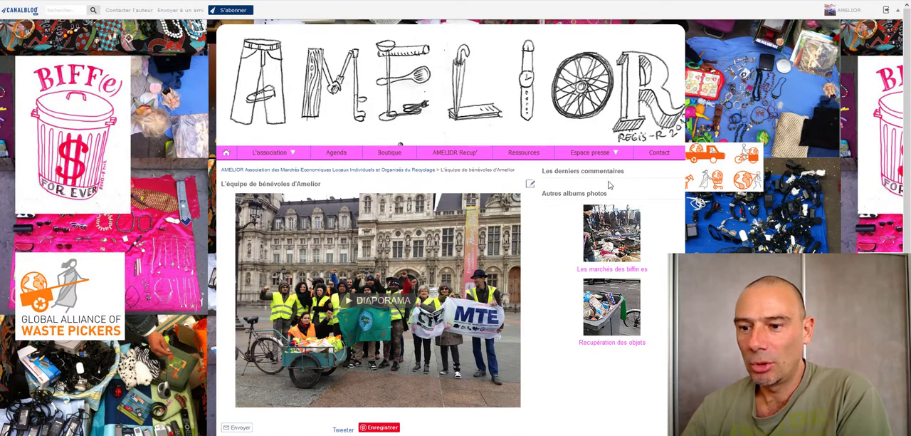
- View the blog's Ressources page and open the linked file Etude_Action_DEEE_2Mains_AptiPrix_integral.pdf from the DEEE reuse article
{"action": "left_click", "coordinate": [523, 152]}
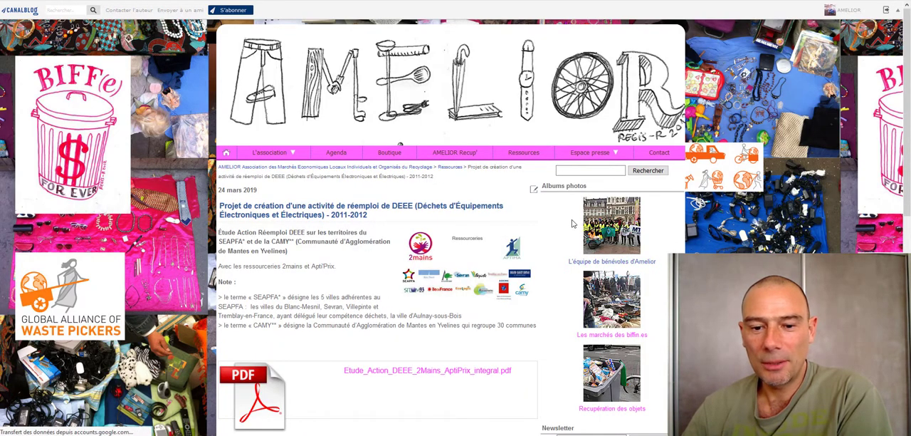
{"action": "scroll", "coordinate": [580, 235], "scroll_direction": "down", "scroll_amount": 2}
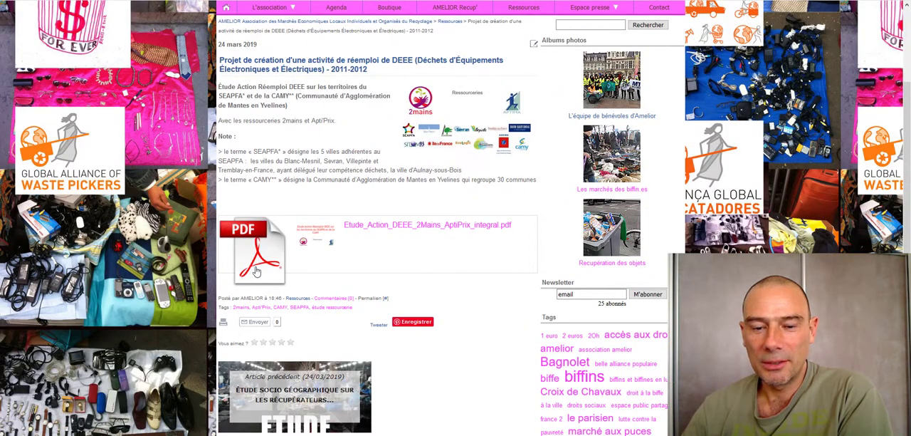
{"action": "left_click", "coordinate": [425, 225]}
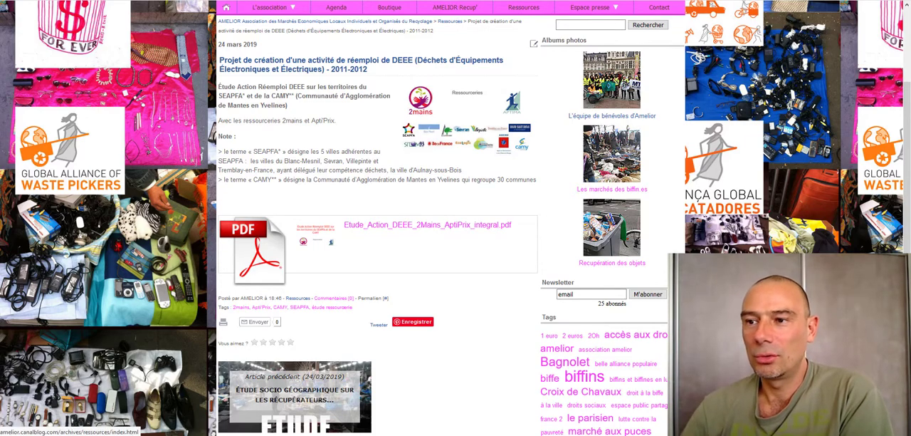
- Open the DEEE reuse article for editing and add a blank line below the "30 communes" note, above the PDF block
{"action": "left_click", "coordinate": [534, 48]}
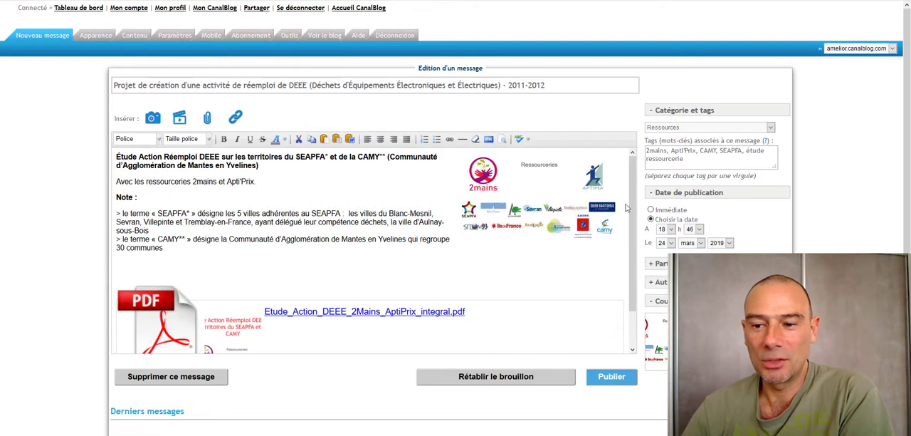
{"action": "scroll", "coordinate": [626, 289], "scroll_direction": "down", "scroll_amount": 1}
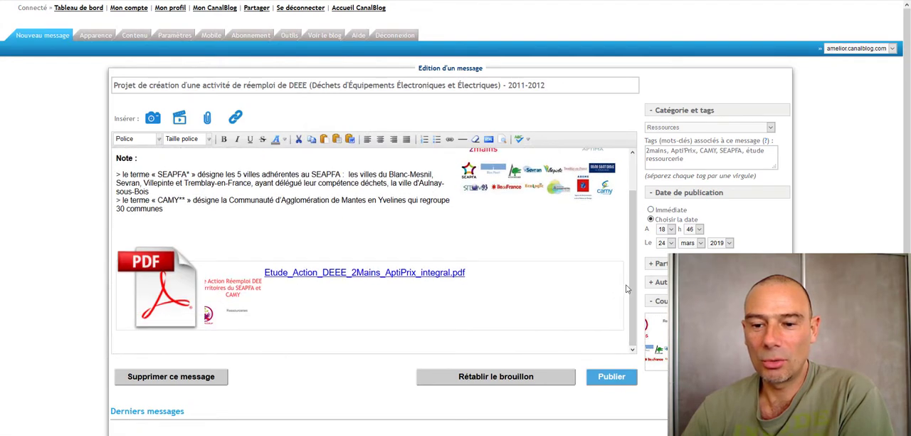
{"action": "left_click", "coordinate": [218, 212]}
{"action": "key", "text": "Return"}
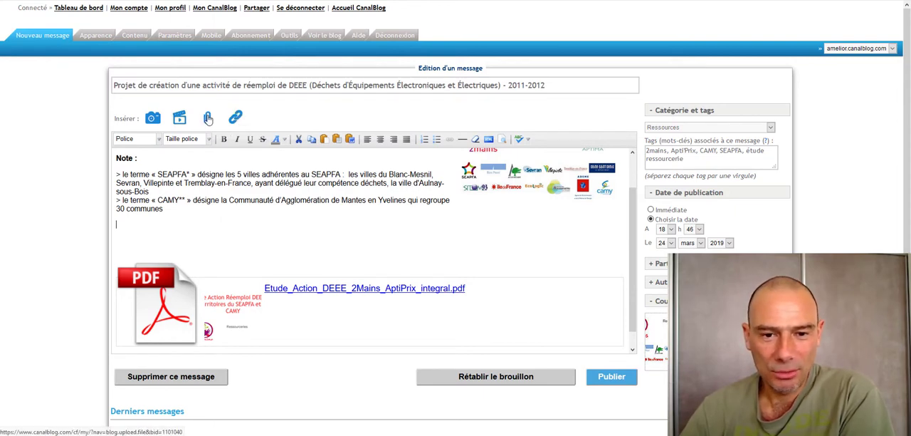
- Try to insert the document "Etude qualitative.pdf" from the Ressources folder into the article, check the size limit, and close the file insertion dialog
{"action": "left_click", "coordinate": [207, 118]}
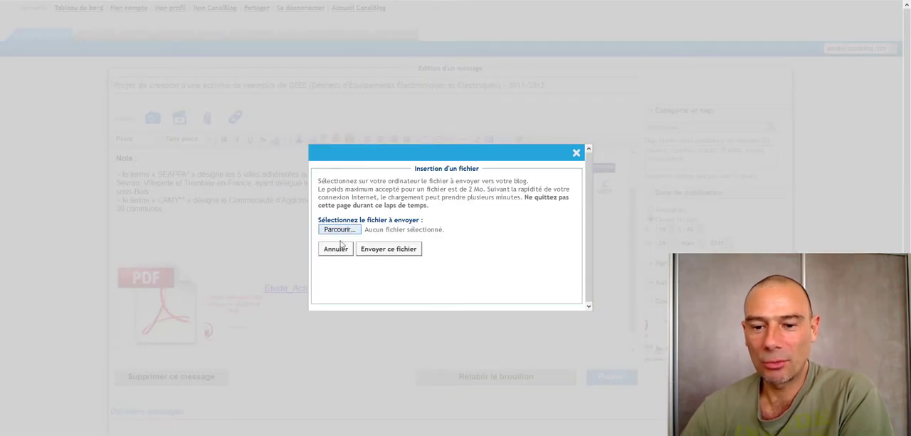
{"action": "left_click", "coordinate": [334, 230]}
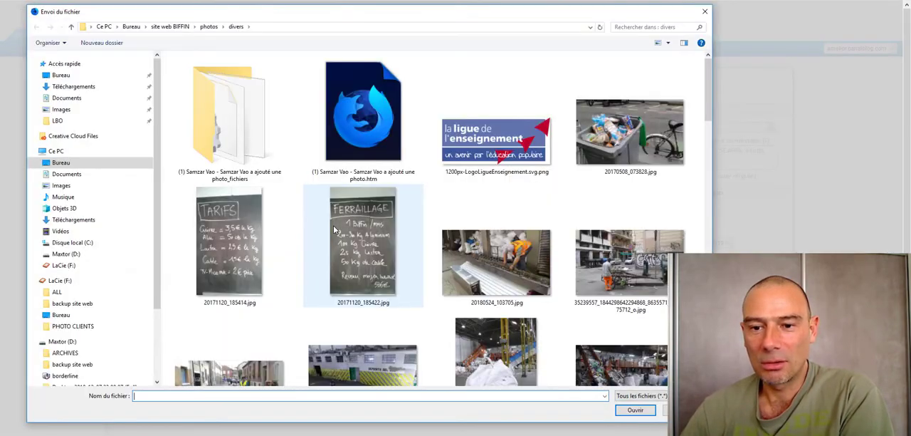
{"action": "left_click", "coordinate": [363, 114]}
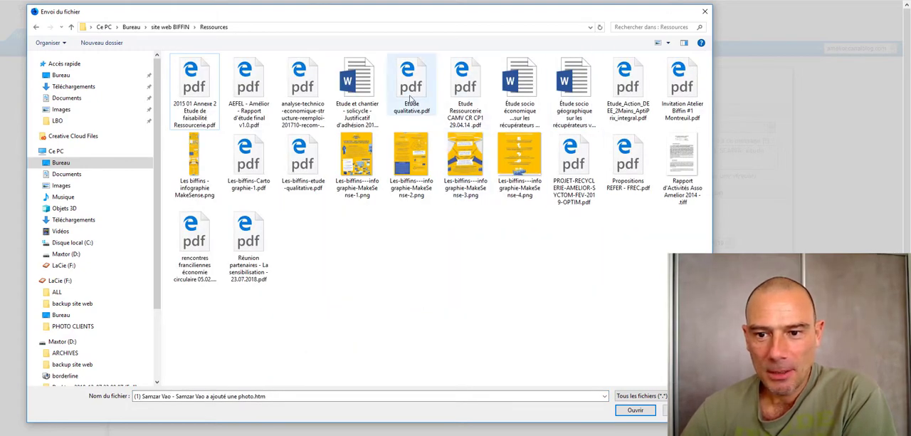
{"action": "left_click", "coordinate": [410, 99]}
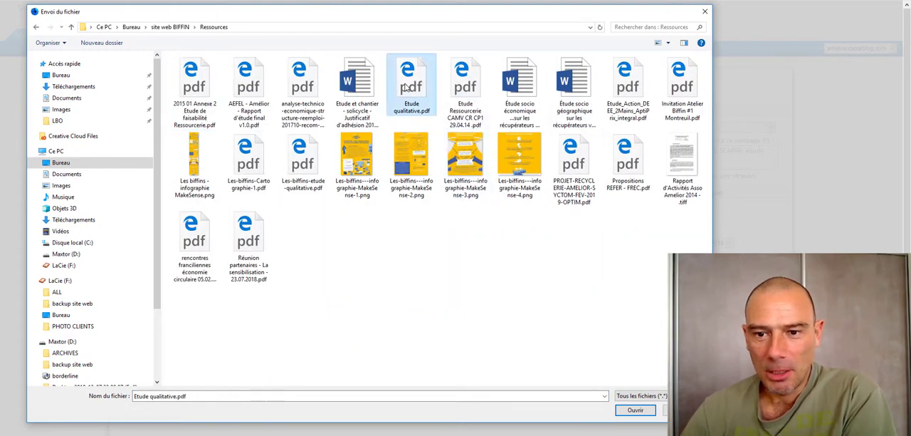
{"action": "left_click", "coordinate": [635, 410]}
{"action": "left_click", "coordinate": [378, 249]}
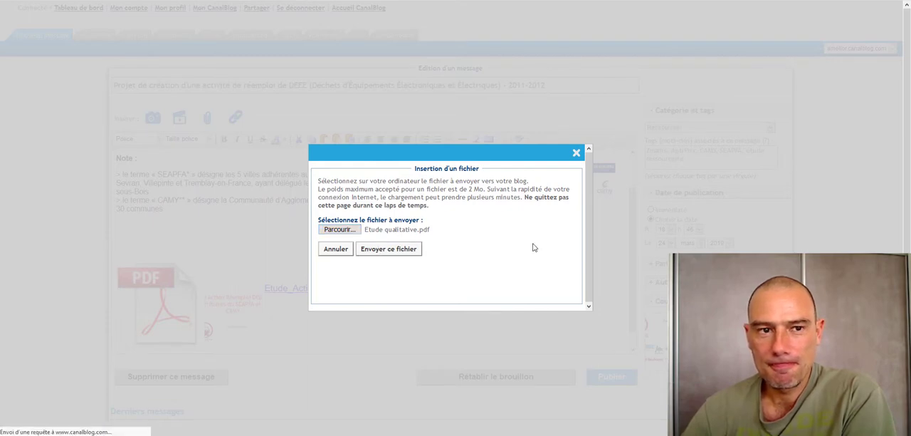
{"action": "left_click_drag", "start_coordinate": [459, 190], "coordinate": [484, 189]}
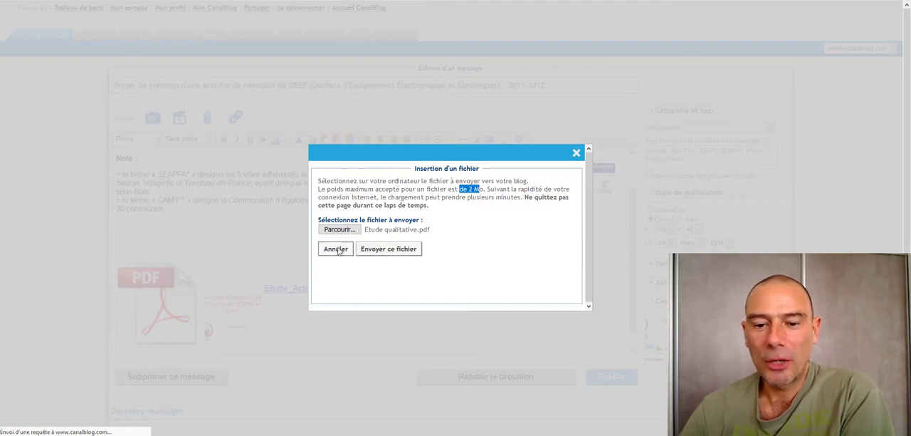
{"action": "left_click", "coordinate": [576, 153]}
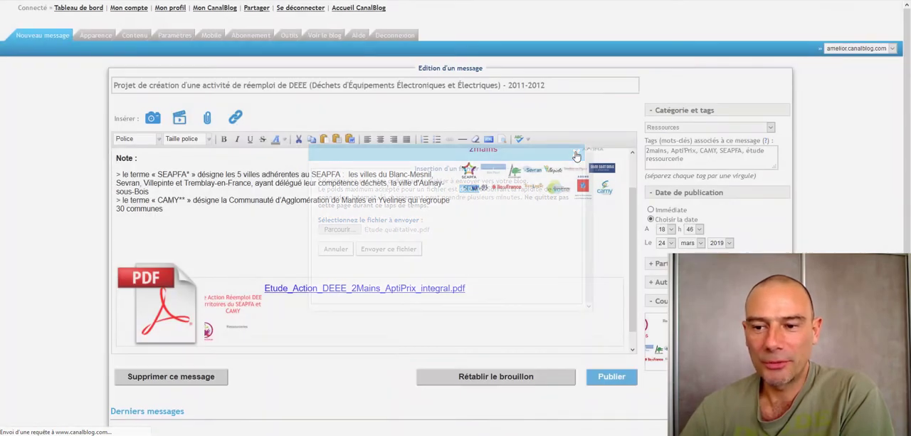
- Write the placeholder file name "nom_du_fichier.pdf" on the blank line below the "30 communes" note
{"action": "left_click", "coordinate": [139, 227]}
{"action": "type", "text": "texte"}
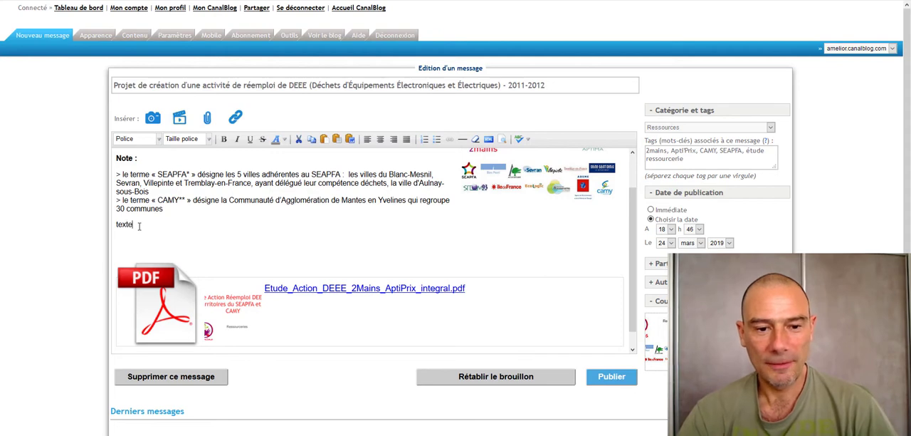
{"action": "key", "text": "BackSpace"}
{"action": "key", "text": "BackSpace"}
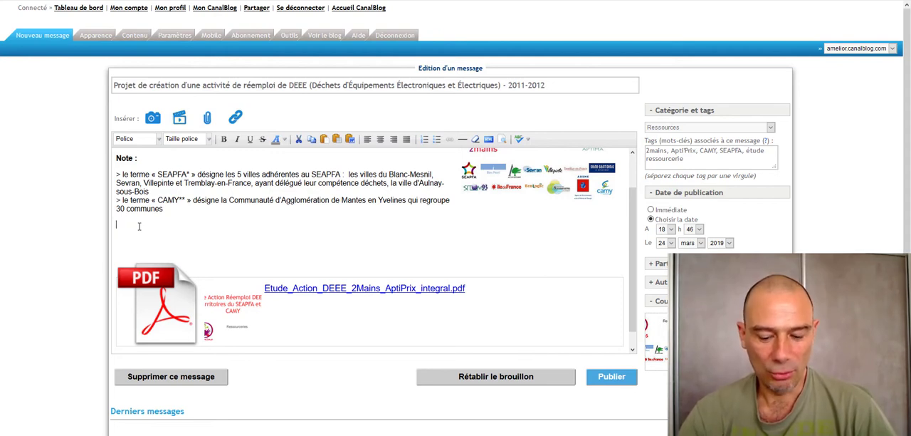
{"action": "type", "text": "n,uti"}
{"action": "key", "text": "BackSpace"}
{"action": "key", "text": "BackSpace"}
{"action": "key", "text": "BackSpace"}
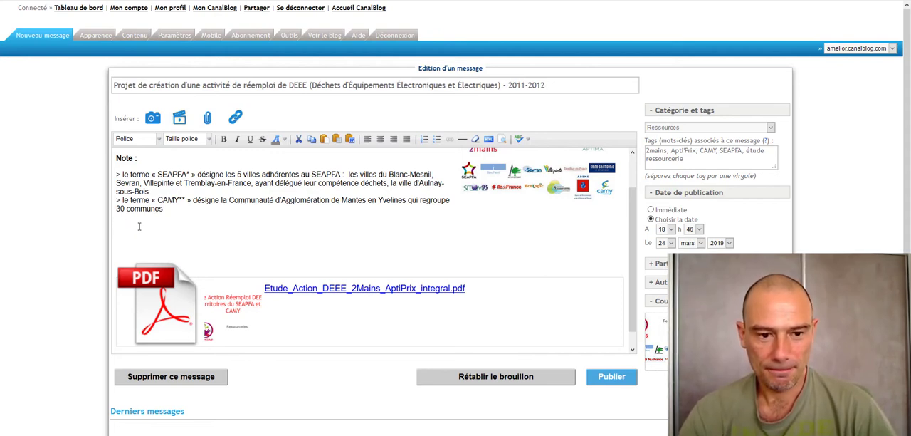
{"action": "type", "text": "nom_d"}
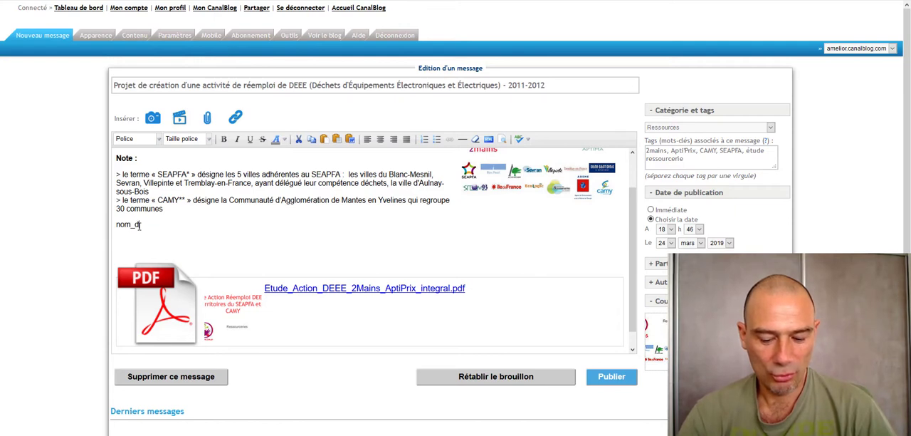
{"action": "type", "text": "e_fic"}
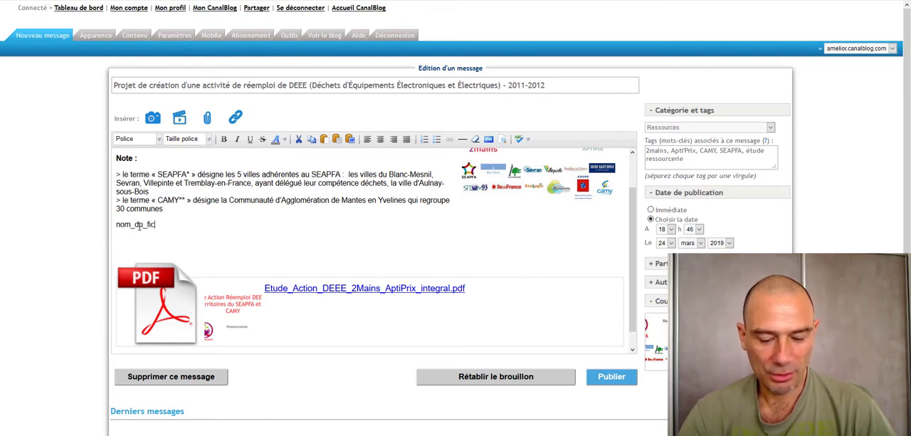
{"action": "type", "text": "hier"}
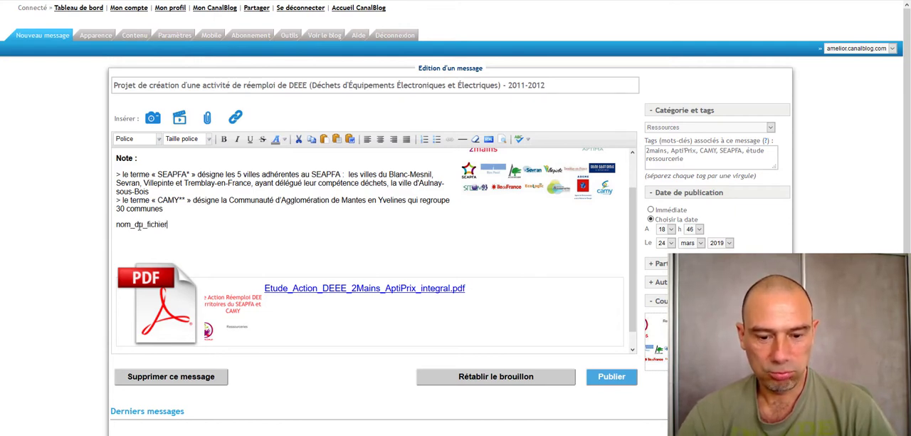
{"action": "type", "text": ".pdf"}
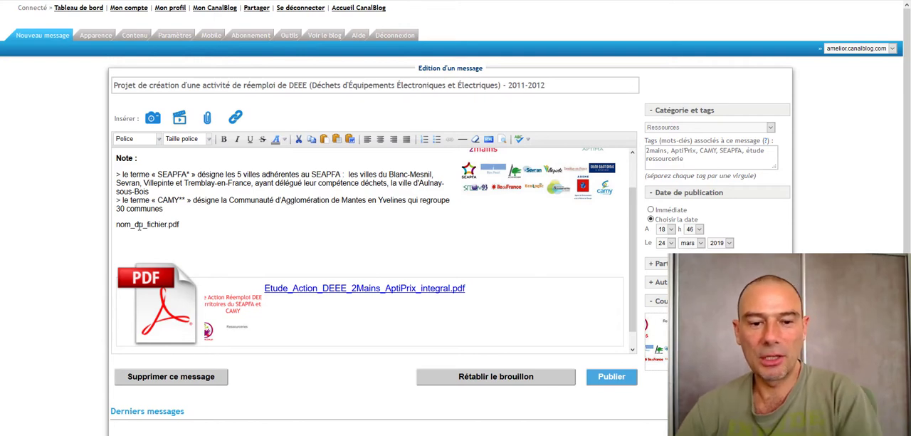
- Select the placeholder file name below the "30 communes" note and delete it
{"action": "left_click_drag", "start_coordinate": [180, 225], "coordinate": [107, 239]}
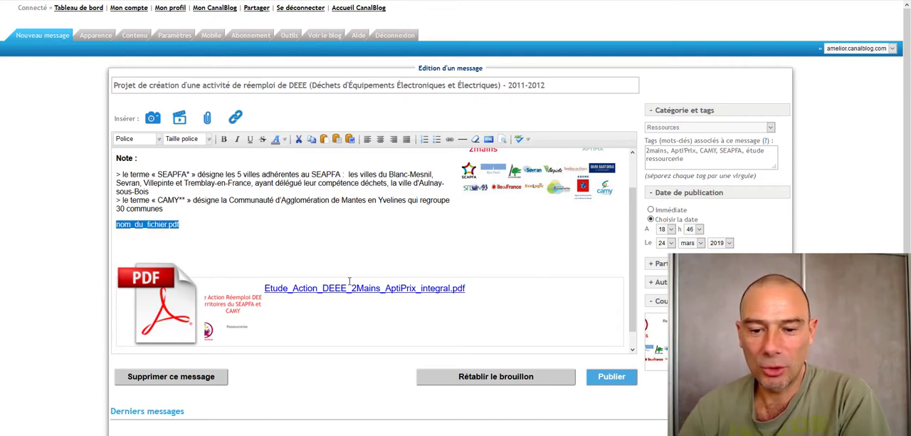
{"action": "left_click_drag", "start_coordinate": [181, 225], "coordinate": [24, 228]}
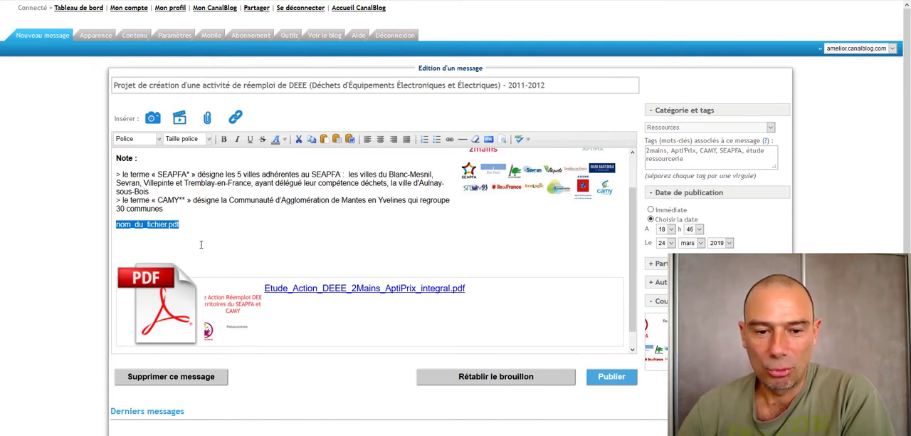
{"action": "left_click_drag", "start_coordinate": [193, 232], "coordinate": [76, 227]}
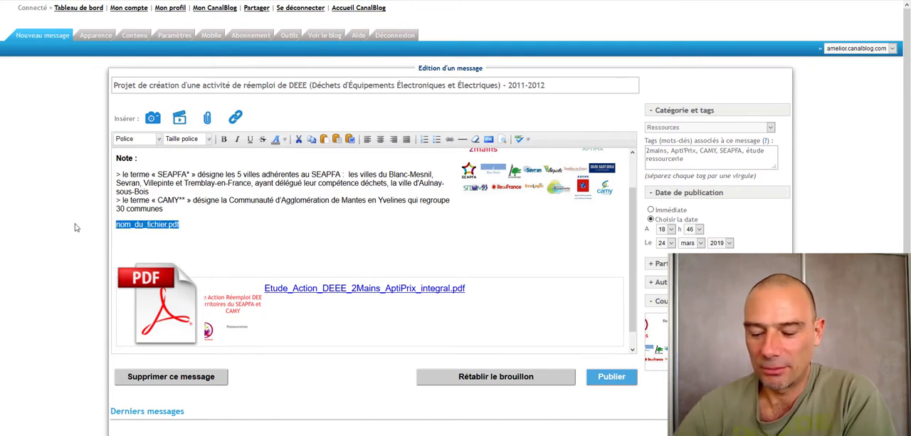
{"action": "key", "text": "Delete"}
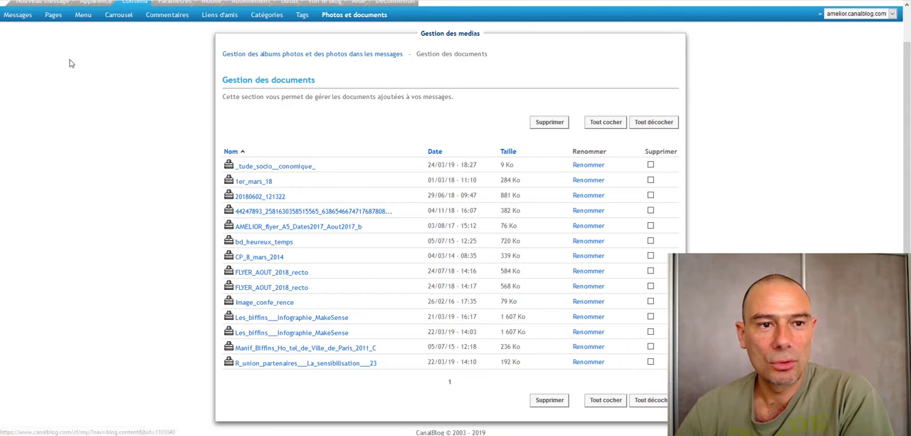
- Go from the blog's document management page to the dashboard
{"action": "scroll", "coordinate": [72, 62], "scroll_direction": "up", "scroll_amount": 1}
{"action": "left_click", "coordinate": [85, 11]}
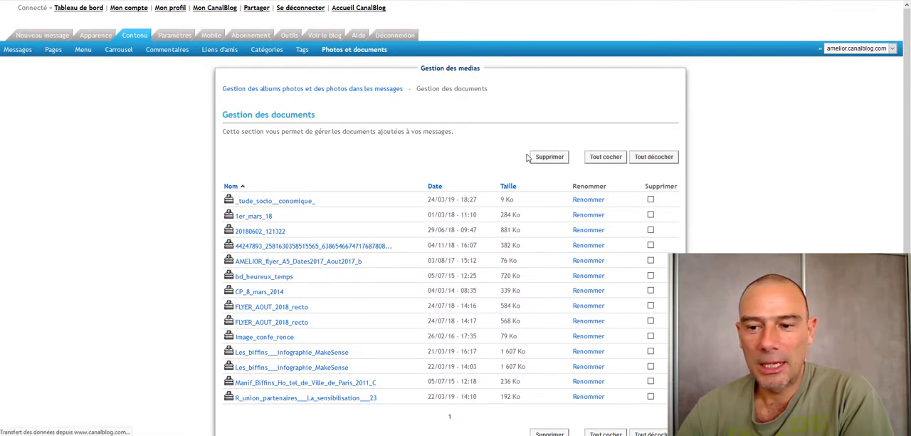